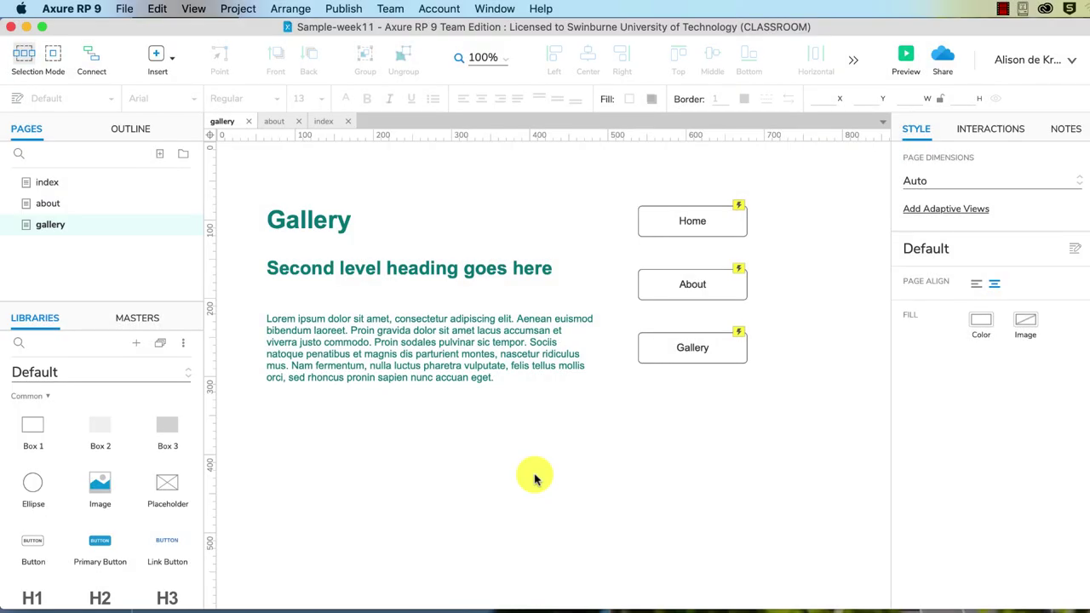
Open the index page and deselect all, showing the Home heading, body text and three buttons.
click(42, 182)
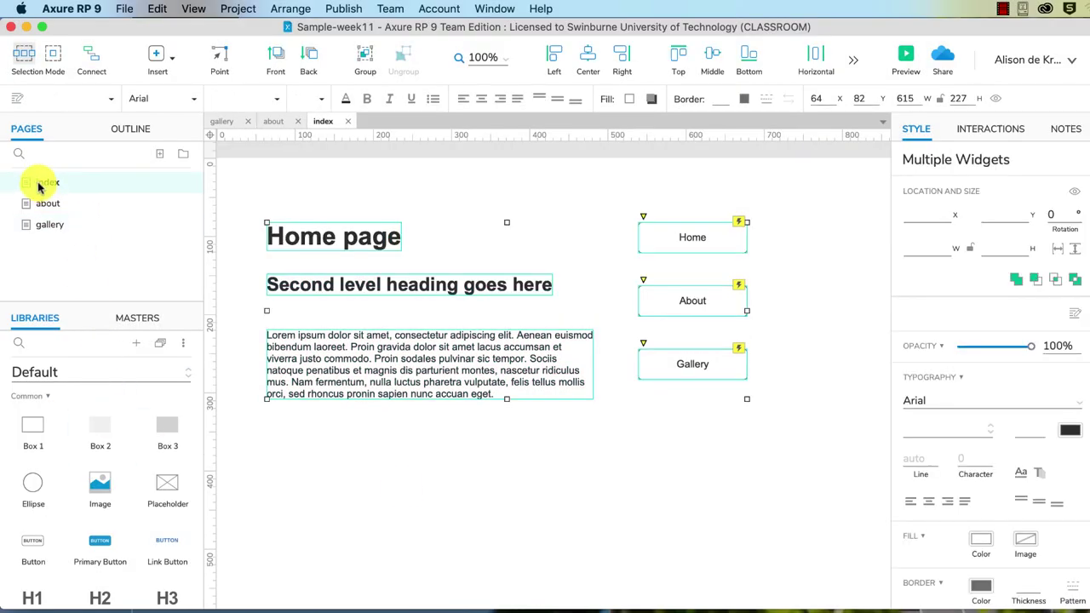
click(434, 515)
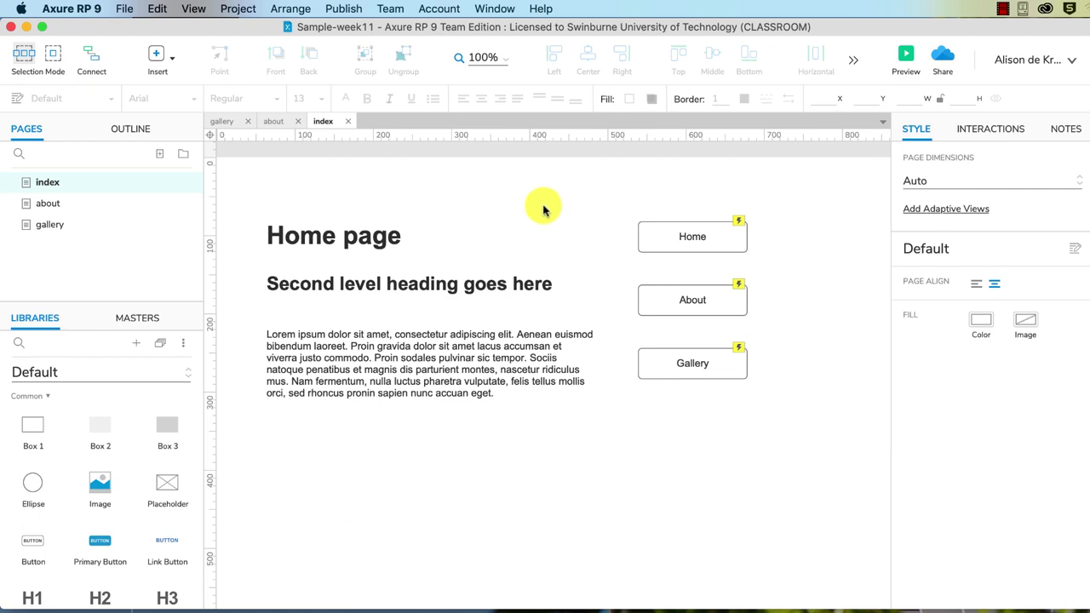
Check the account dropdown, then open the Publish menu to reach Publish to Axure Cloud.
click(1026, 64)
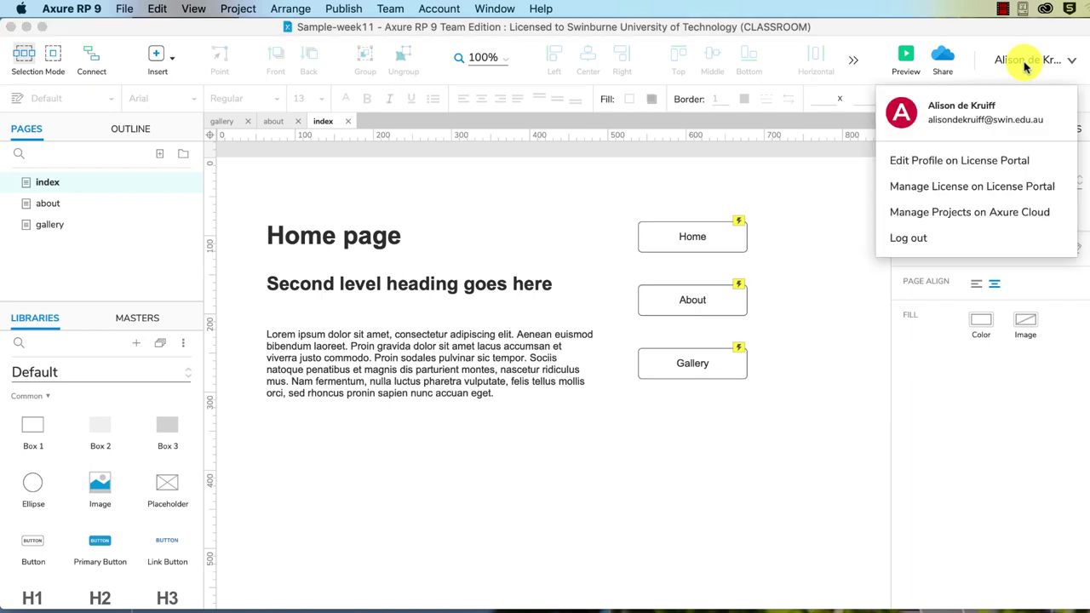
click(1026, 64)
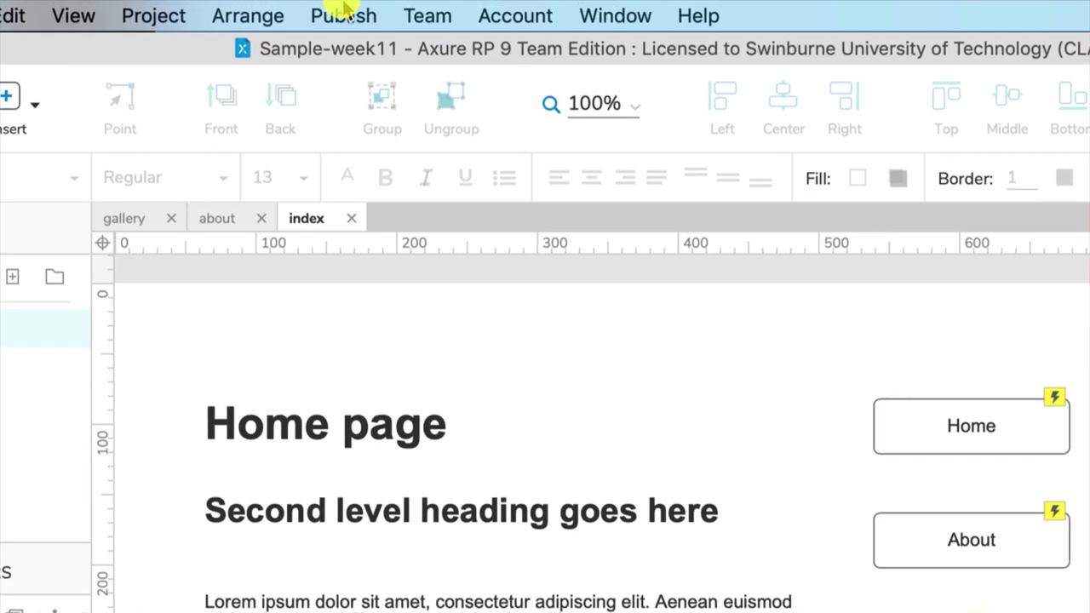
click(347, 10)
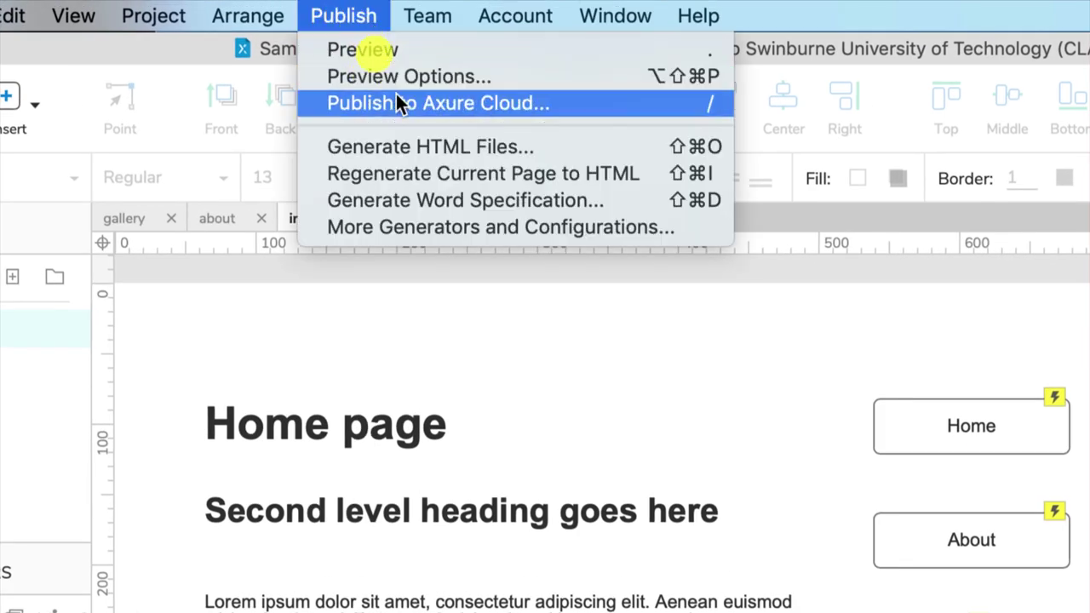
Start publishing Sample-week11 to Axure Cloud as a new URL.
click(639, 104)
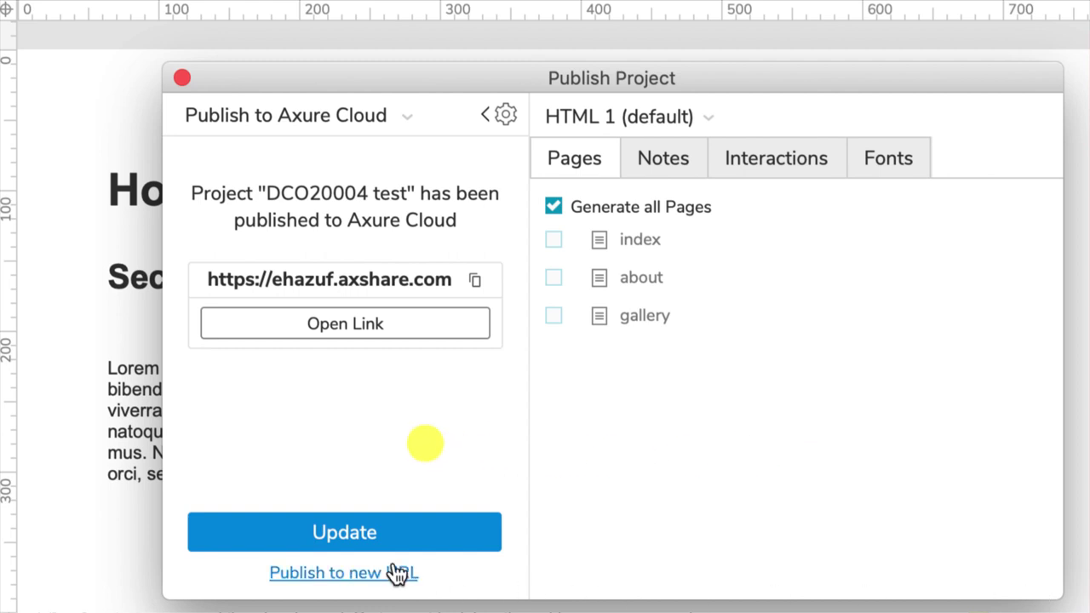
click(397, 573)
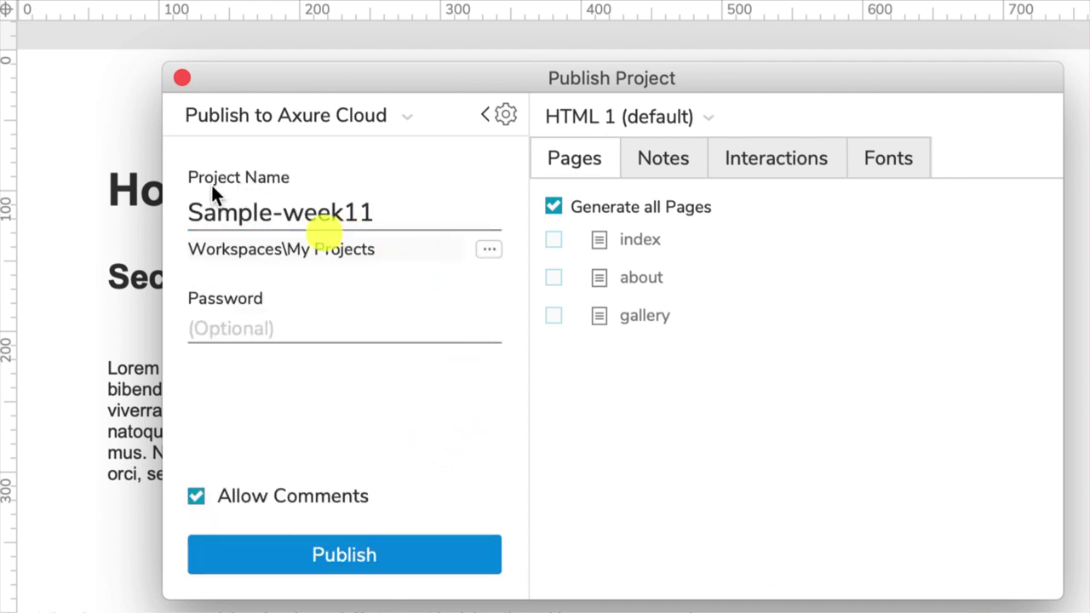
click(377, 213)
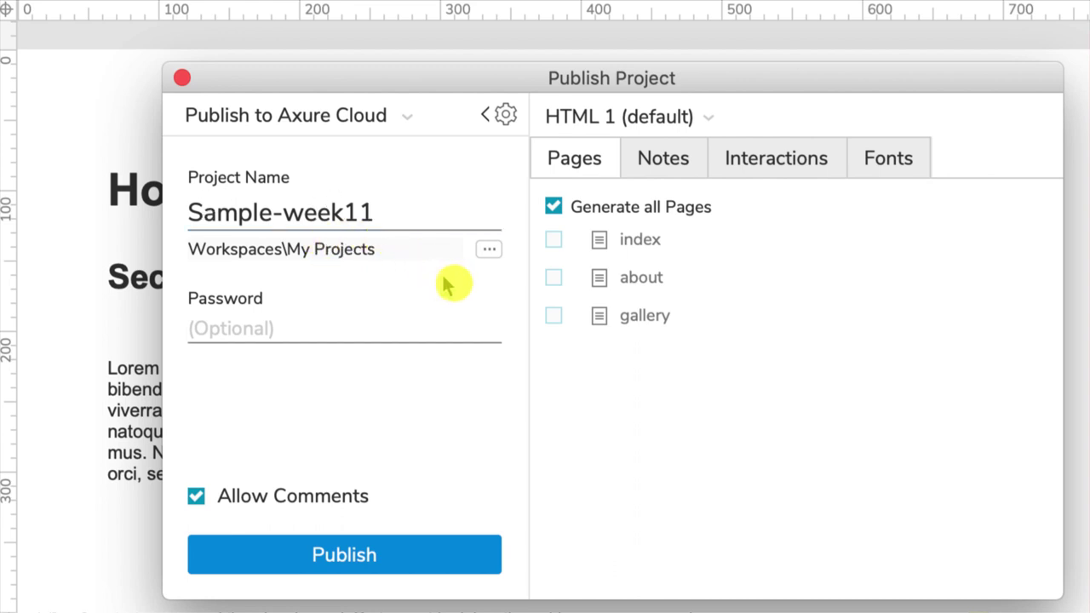
Leave the publish password blank and keep Allow Comments ticked.
click(275, 324)
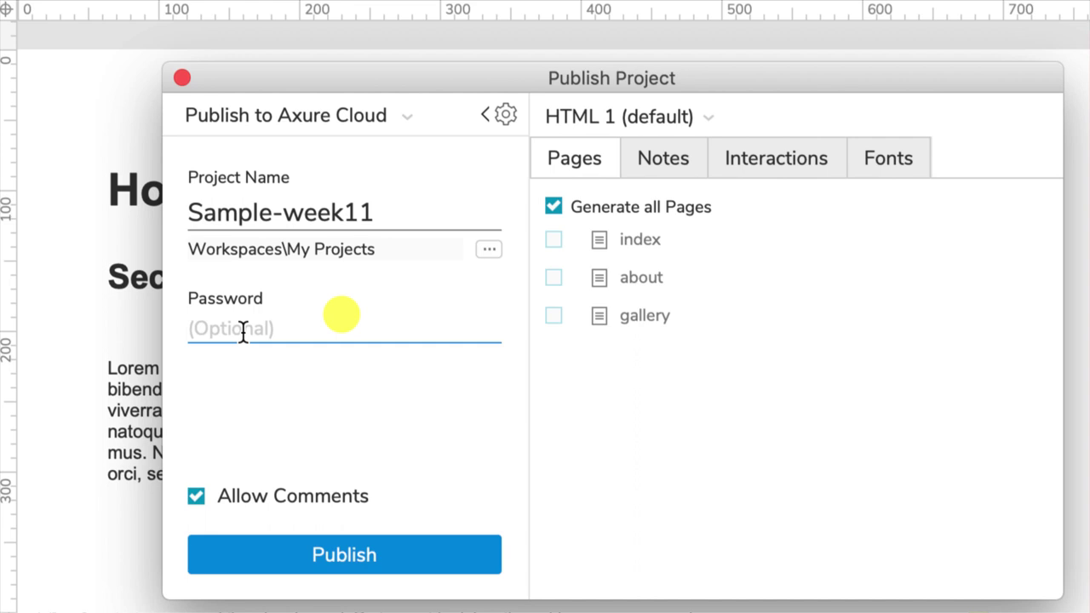
click(320, 390)
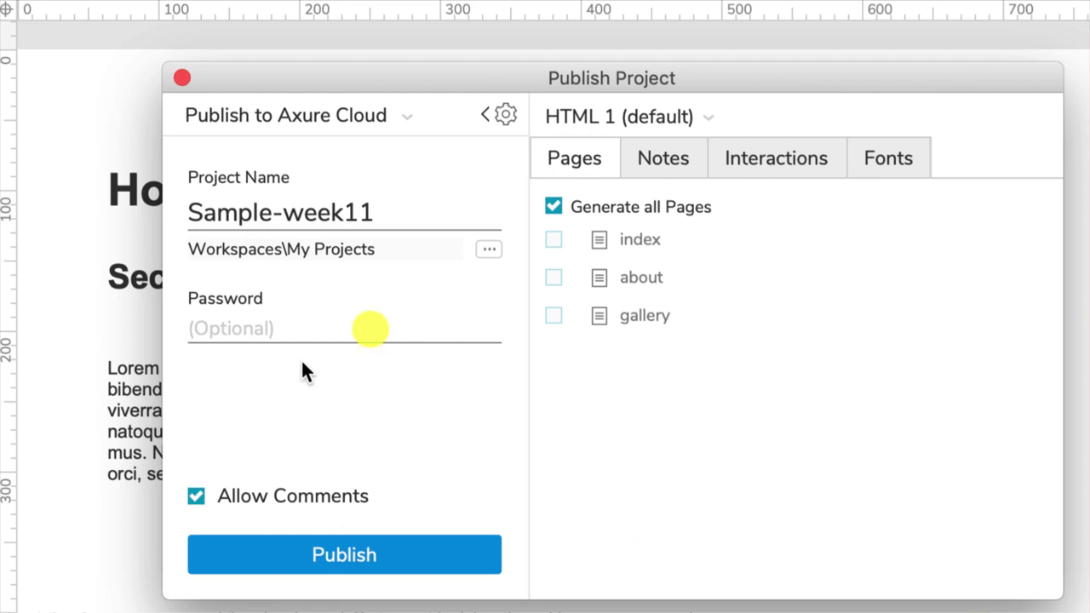
click(219, 320)
click(409, 435)
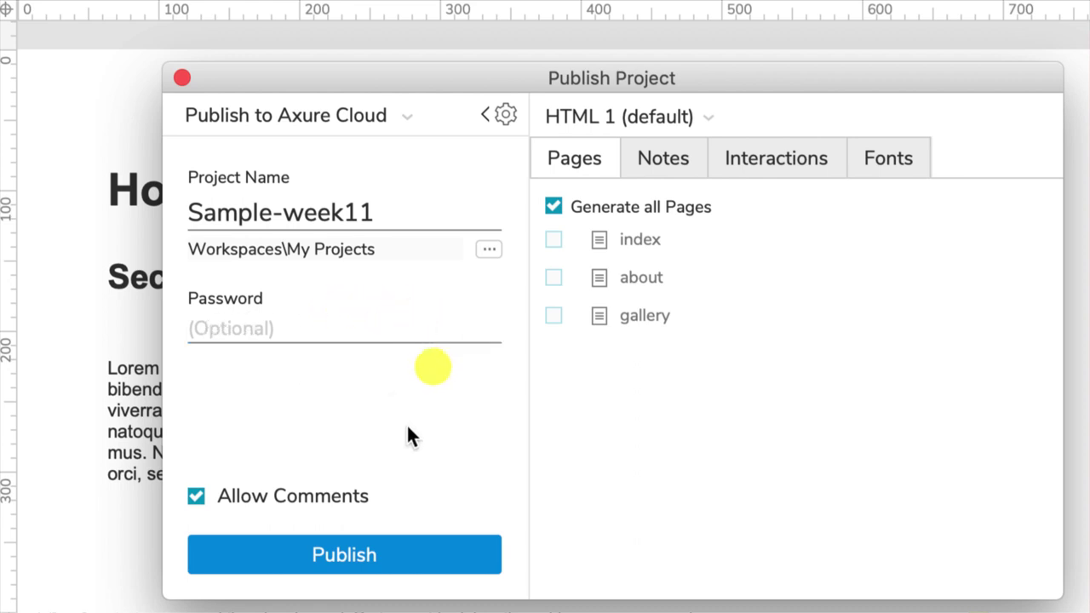
click(196, 497)
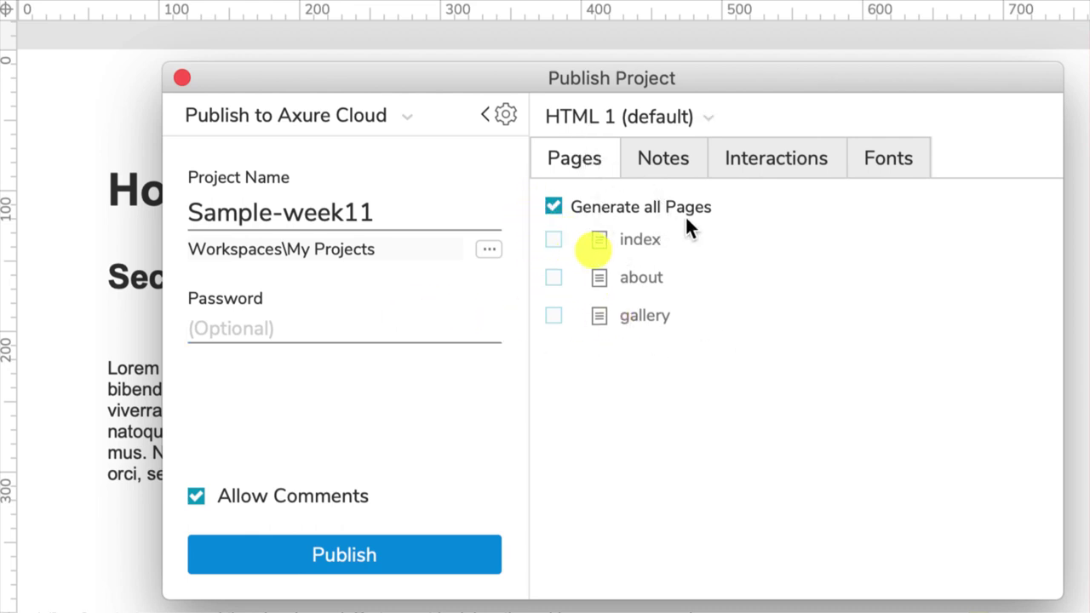
click(555, 207)
click(554, 239)
click(553, 315)
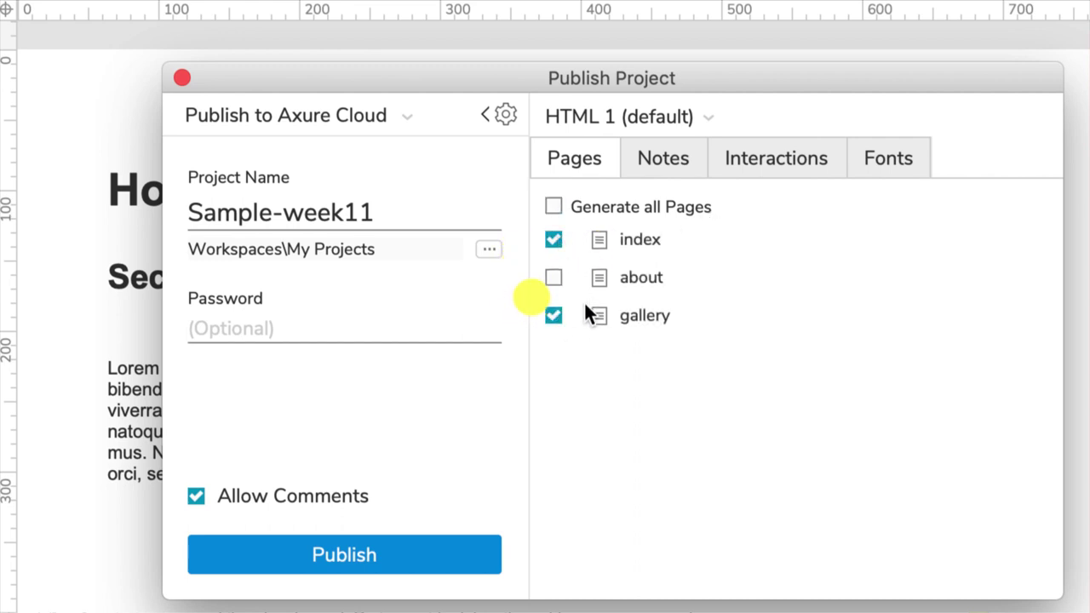
click(554, 315)
click(555, 239)
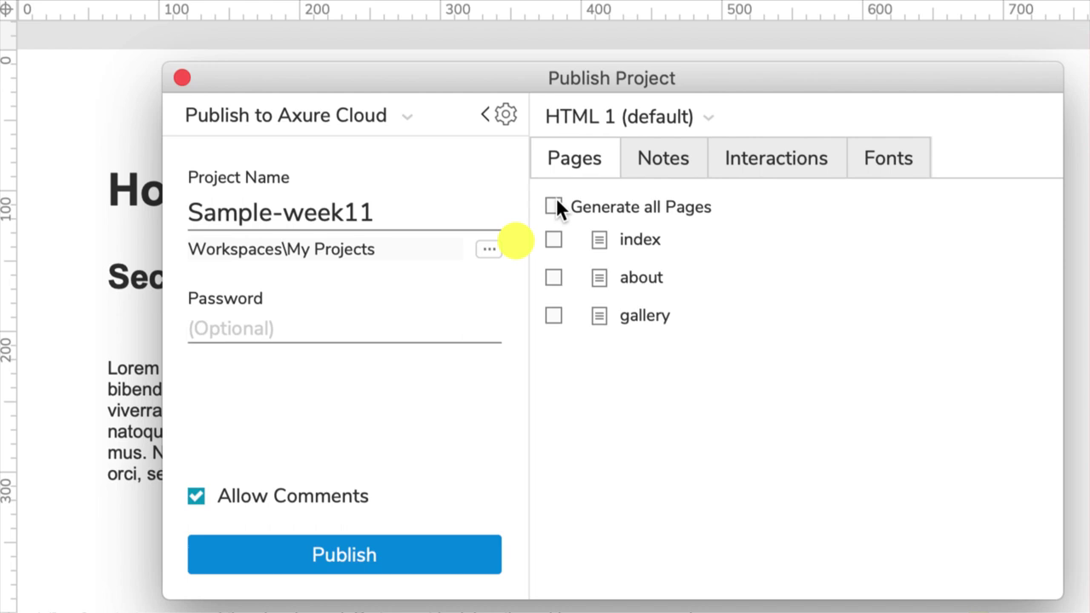
click(554, 206)
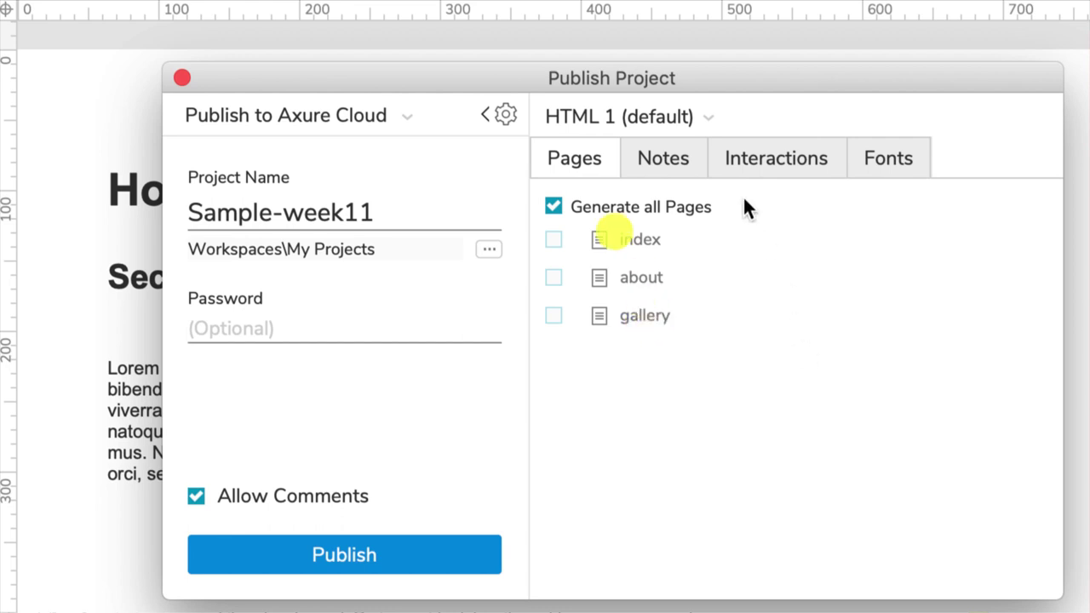
Review the Notes publishing options in the publish dialog.
click(673, 164)
scroll(856, 379, down, 5)
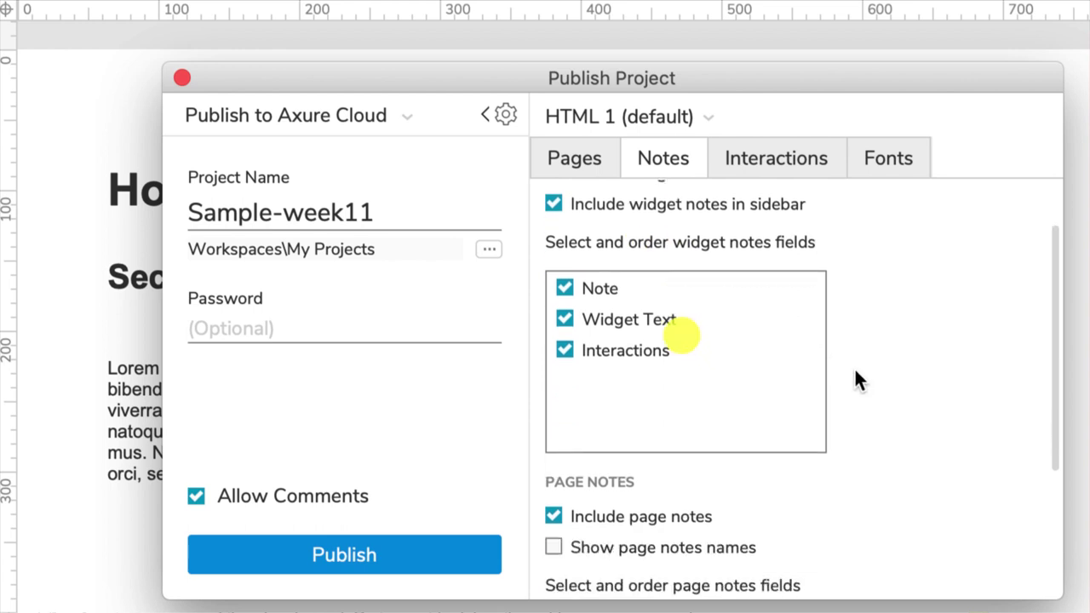
scroll(856, 375, down, 2)
scroll(856, 375, up, 6)
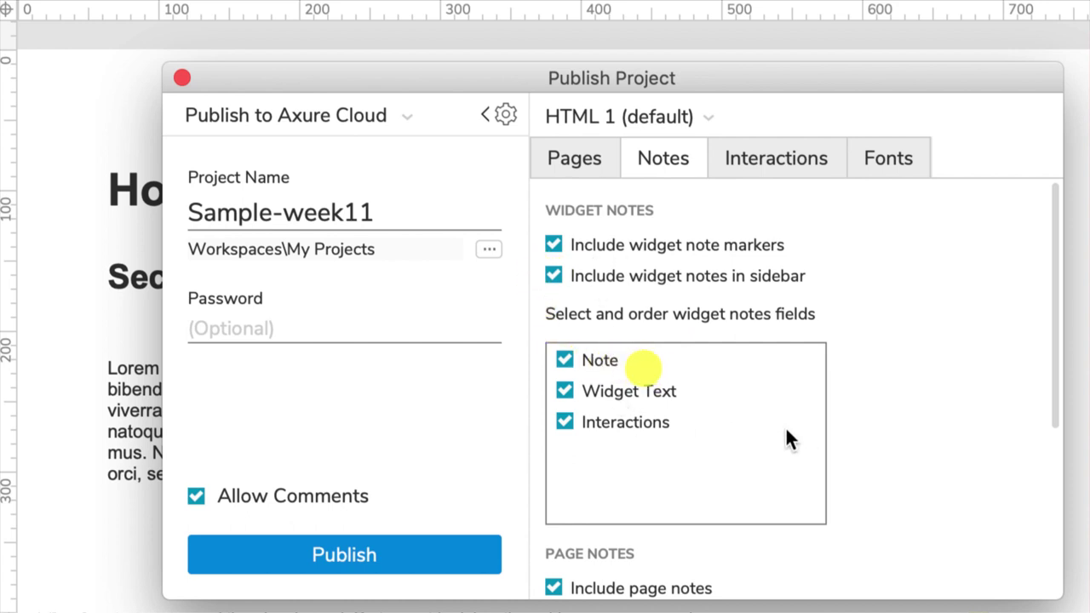
scroll(937, 409, down, 5)
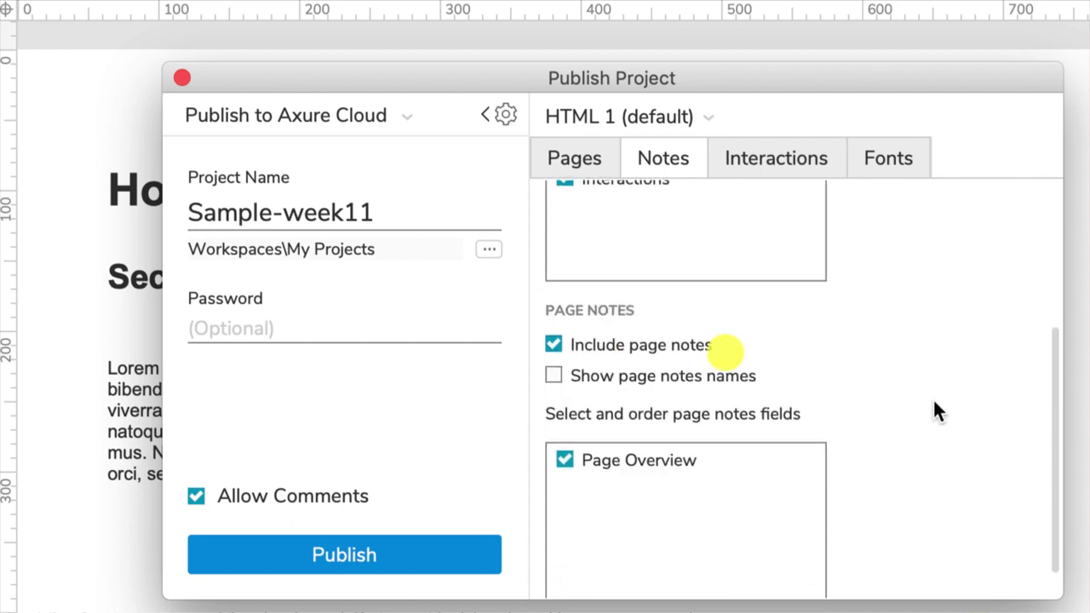
scroll(882, 426, up, 5)
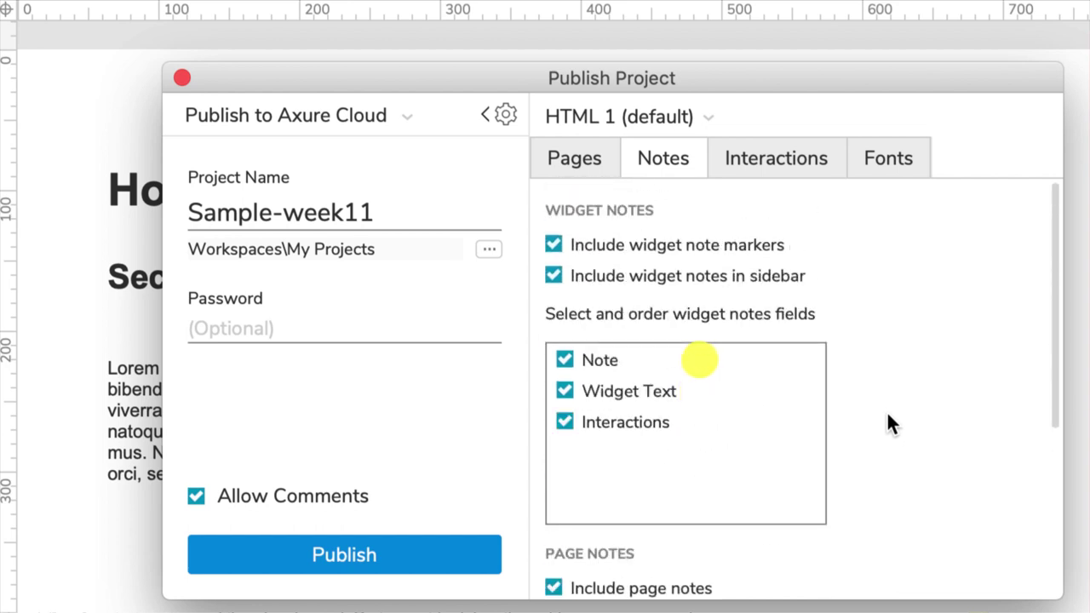
Set Case Behavior to show case names only with multiple cases.
click(770, 163)
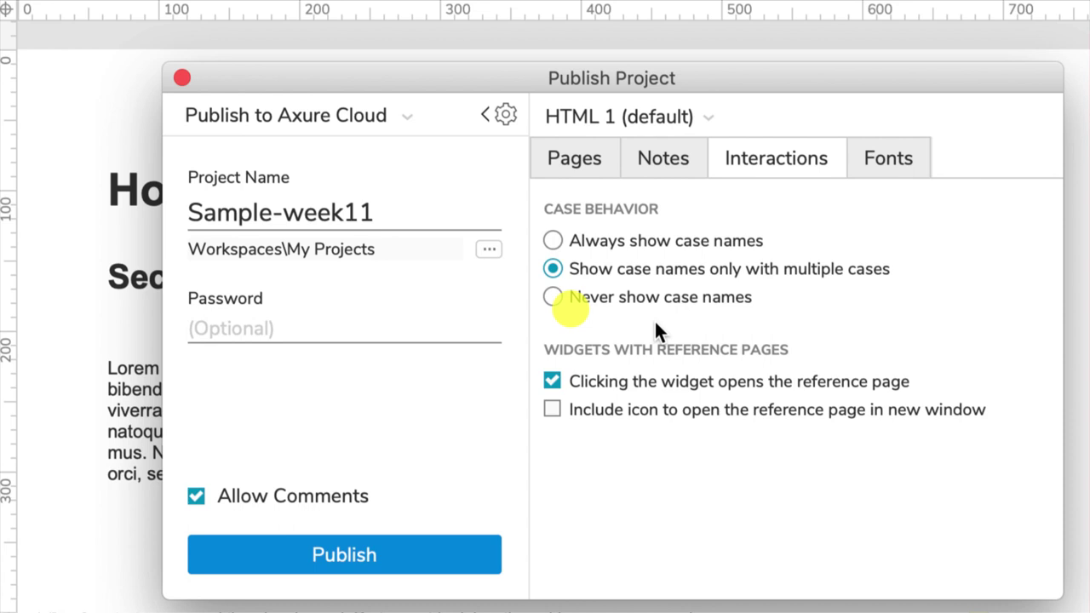
click(553, 297)
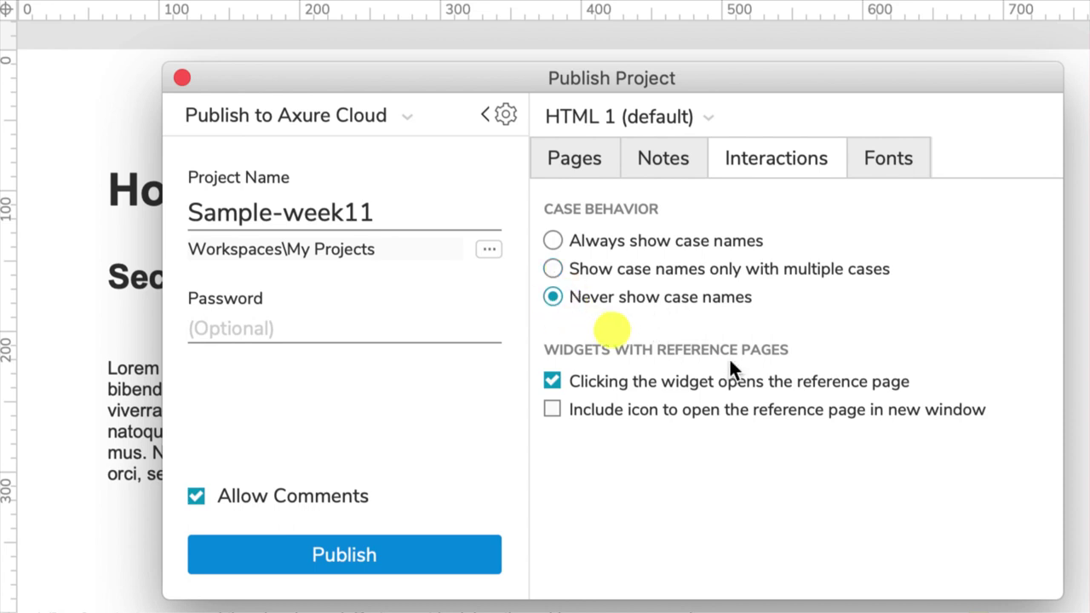
click(555, 268)
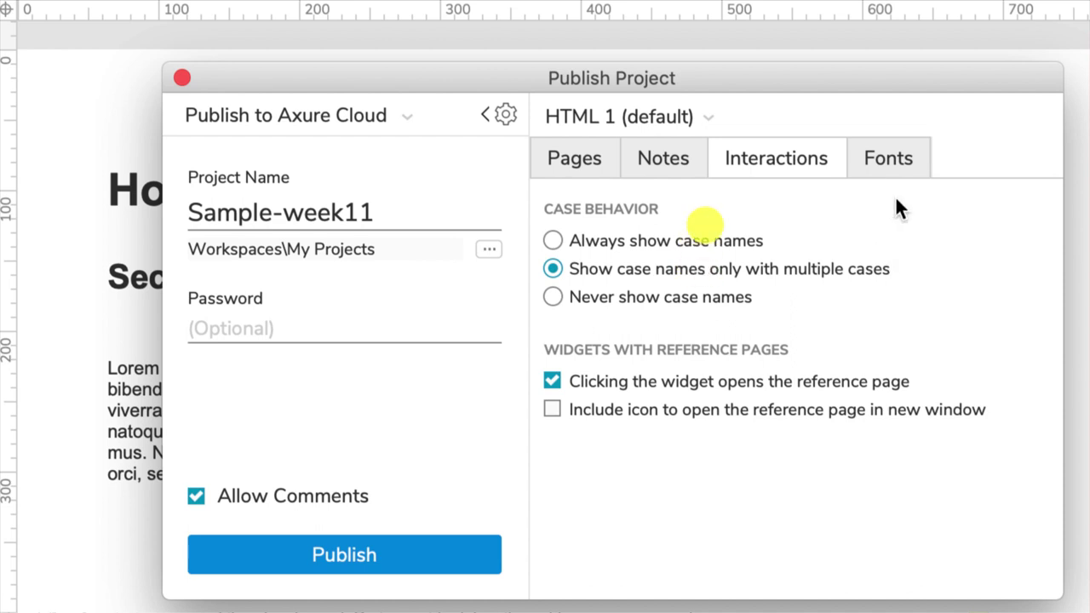
Check the Fonts options and publish, opening the Axure Cloud prototype in Safari.
click(889, 157)
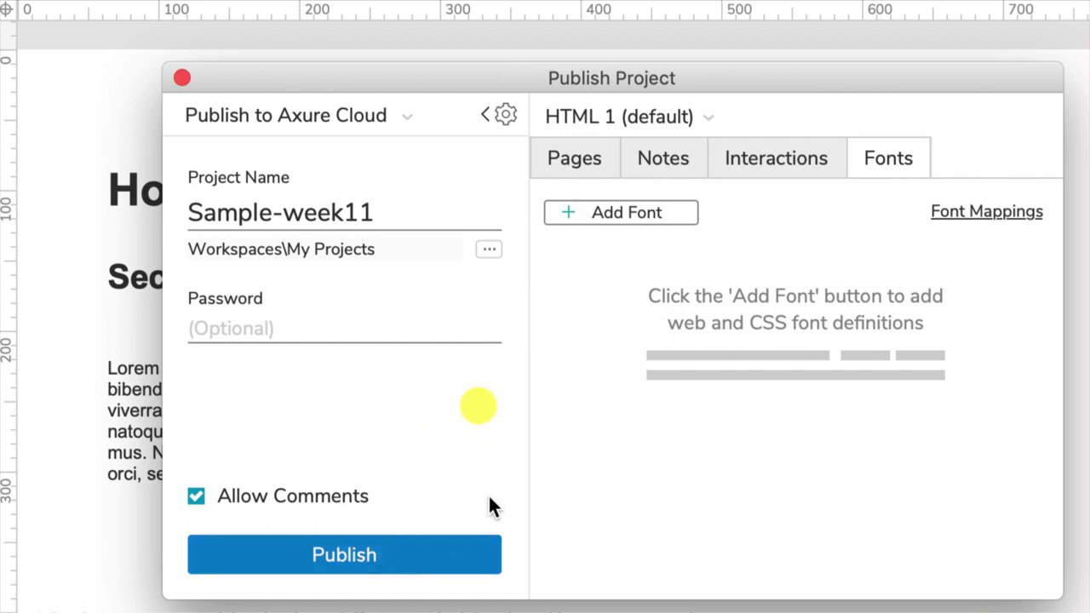
key(Escape)
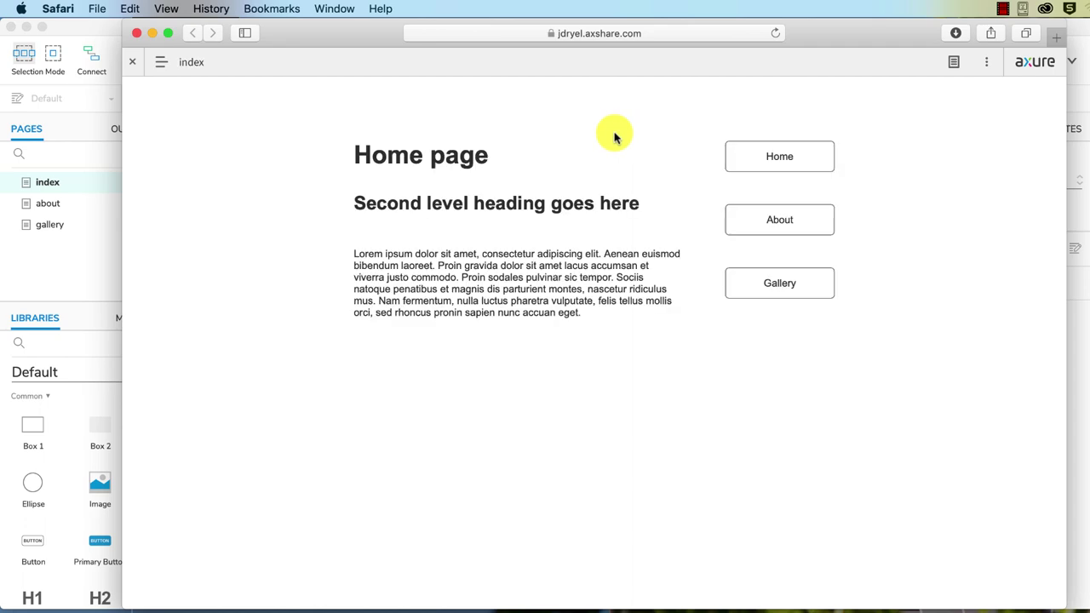
click(779, 221)
click(784, 288)
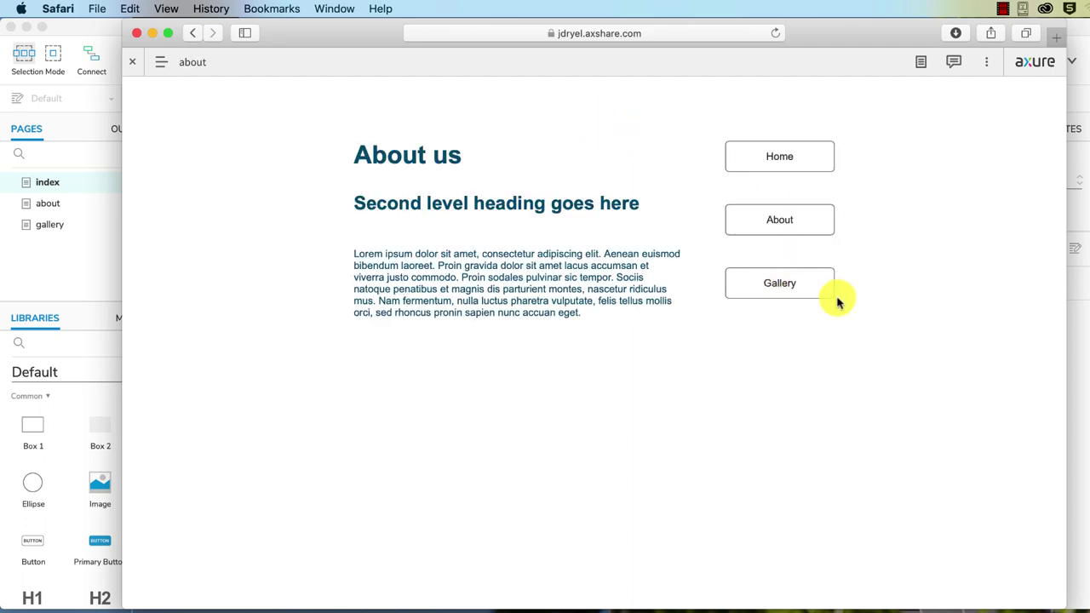
click(774, 161)
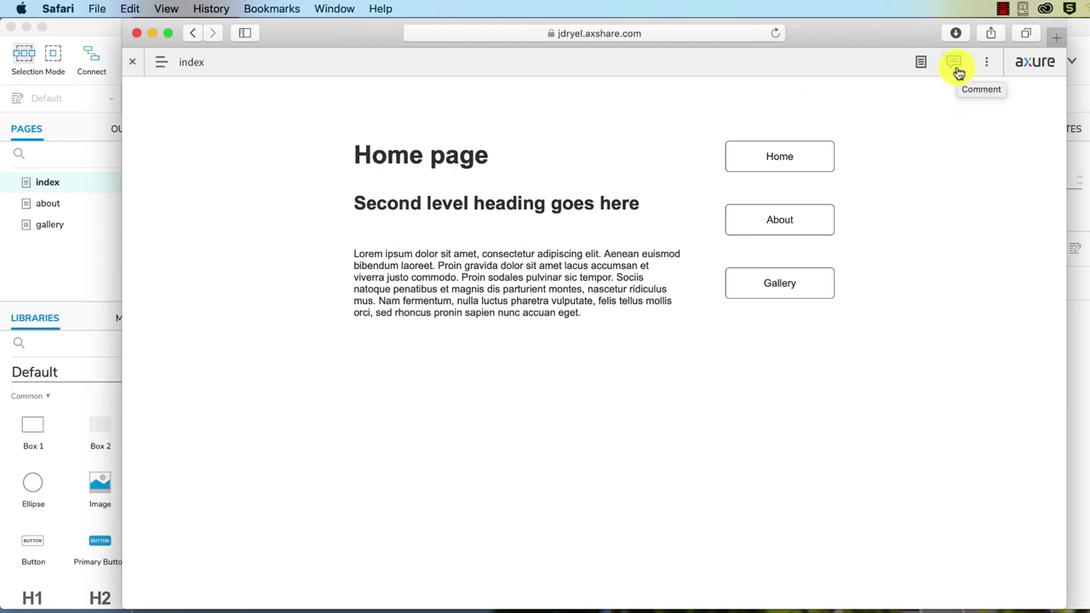
Post an on-screen comment beside Home: 'Change the colour of the menu buttons.'.
click(955, 62)
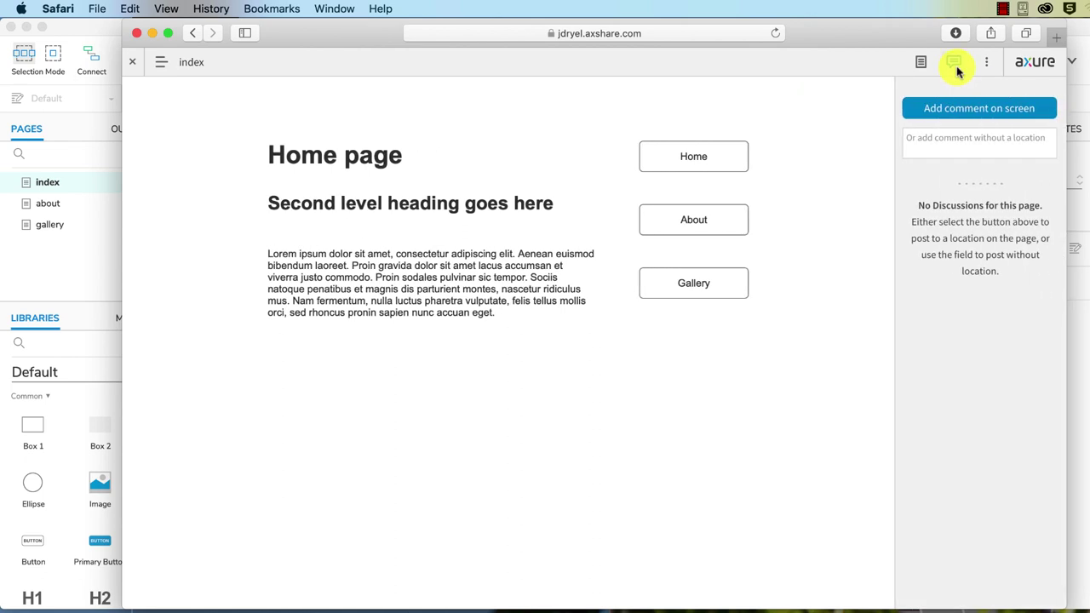
click(976, 109)
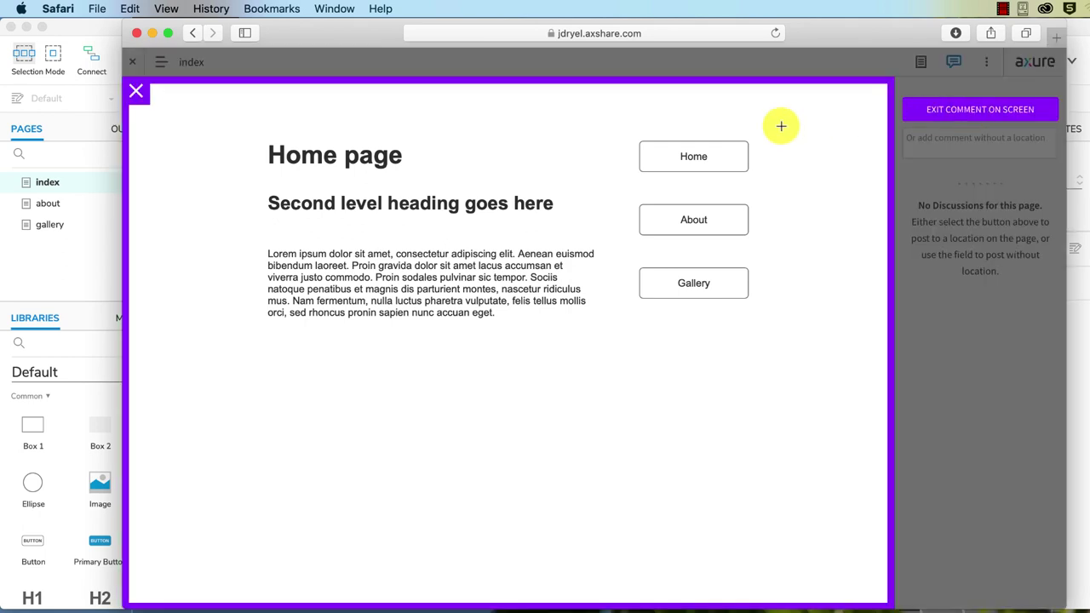
click(731, 126)
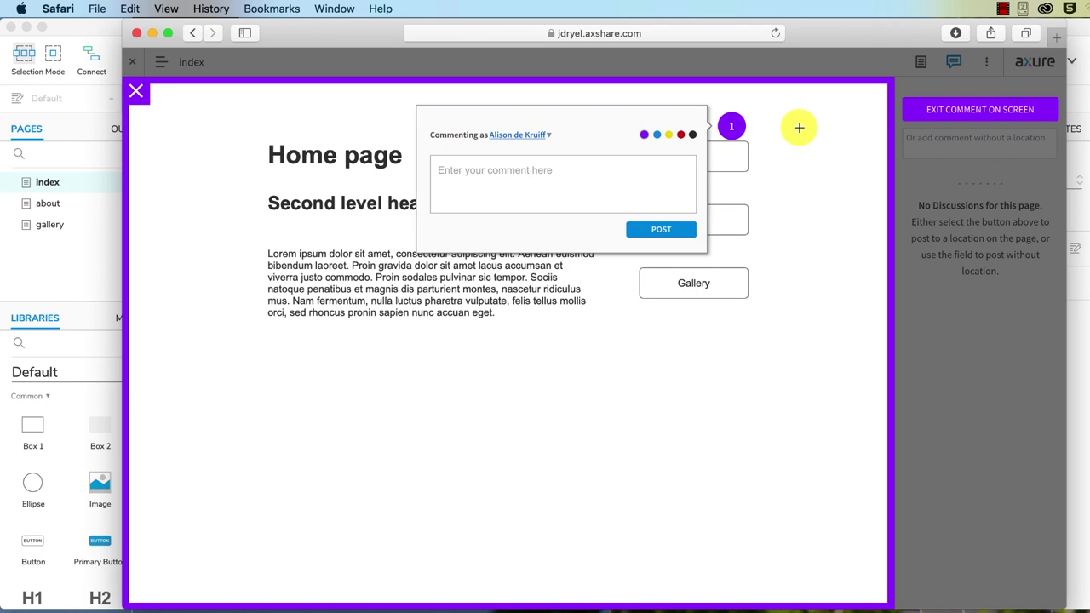
text(Change the colour of the menu buttons.)
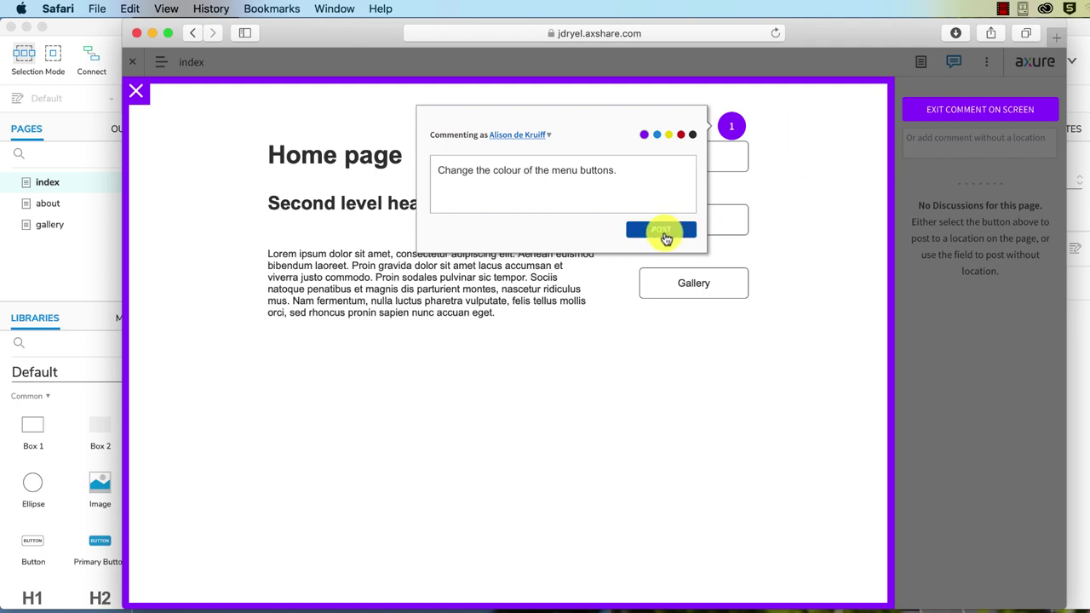
click(653, 231)
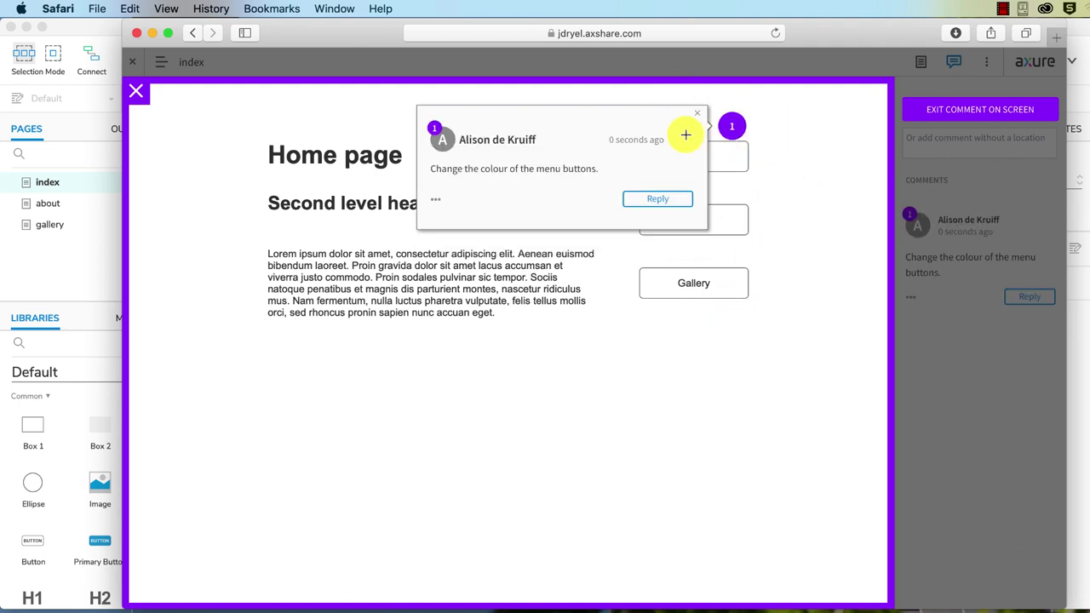
Move the draft second comment marker around, then exit Comment on Screen without posting it.
click(734, 128)
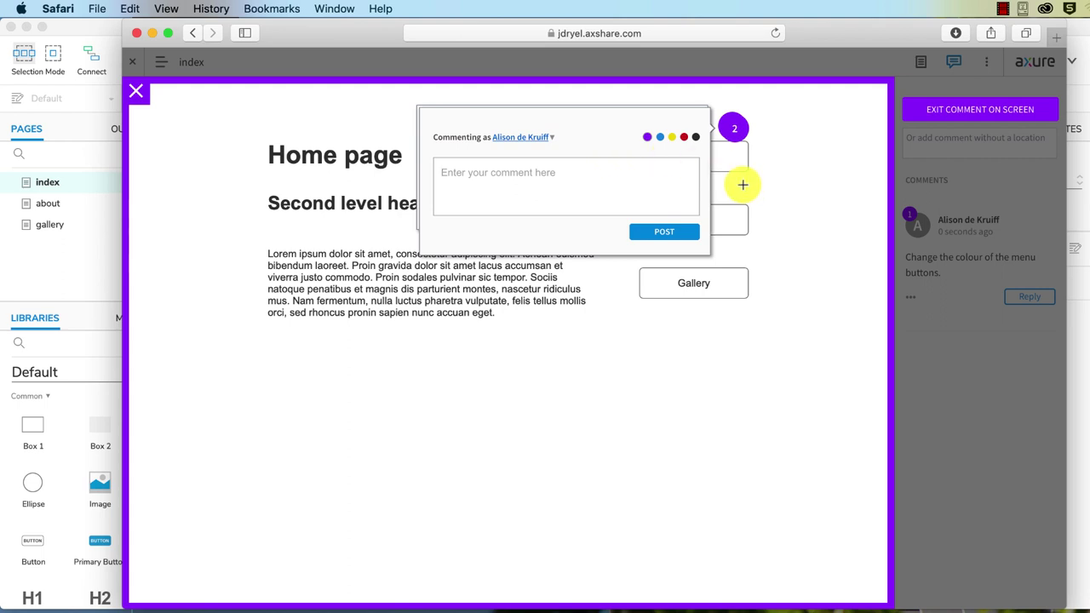
right_click(825, 187)
click(965, 182)
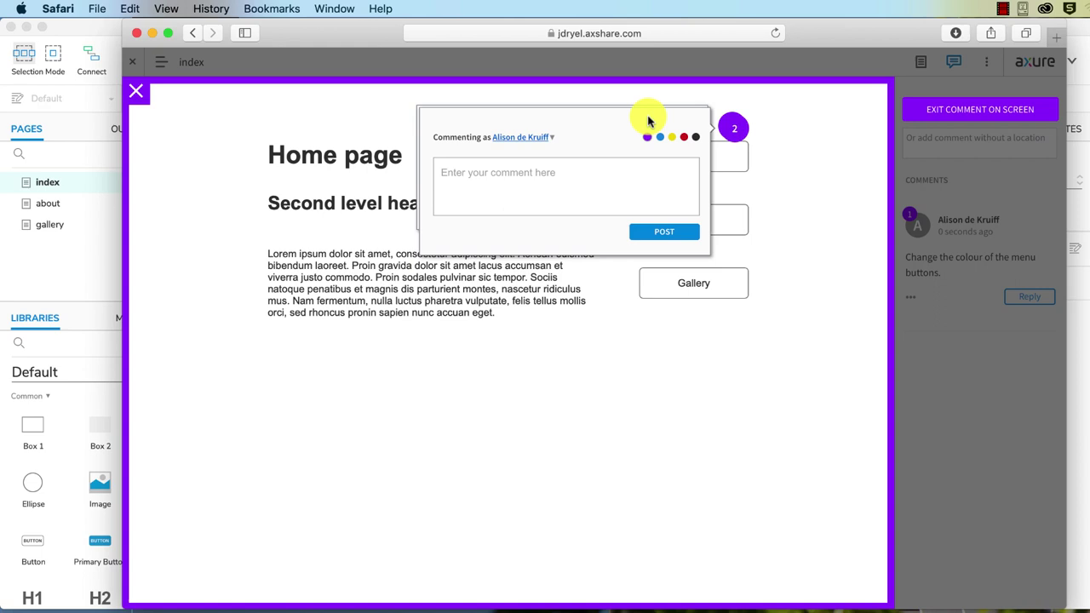
mouse_move(737, 127)
mouse_down()
mouse_move(747, 299)
mouse_move(821, 364)
mouse_move(779, 365)
mouse_move(820, 365)
mouse_up()
right_click(819, 366)
click(806, 313)
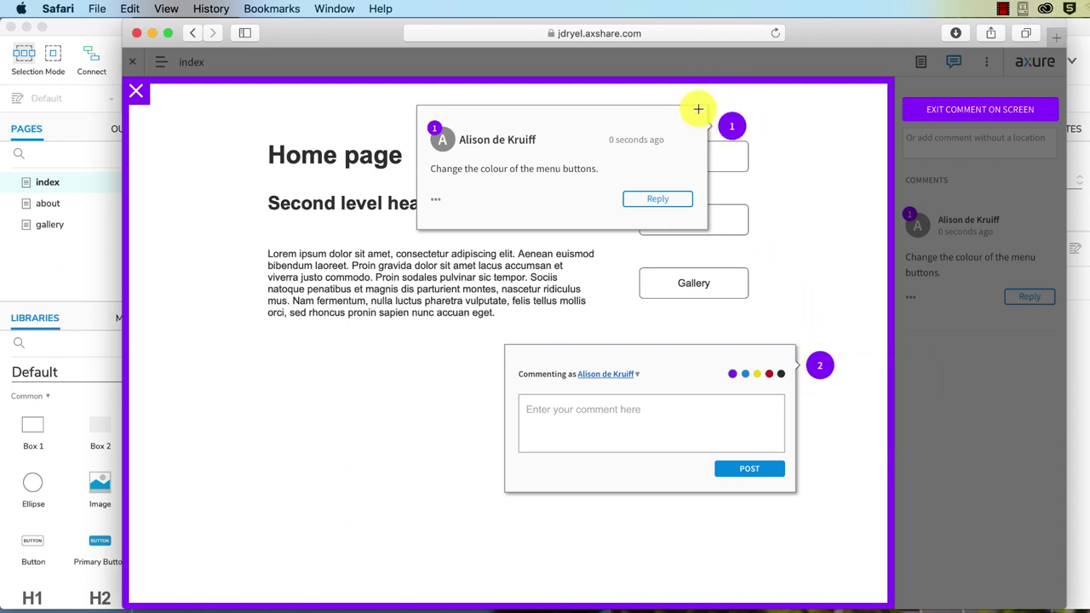
click(698, 111)
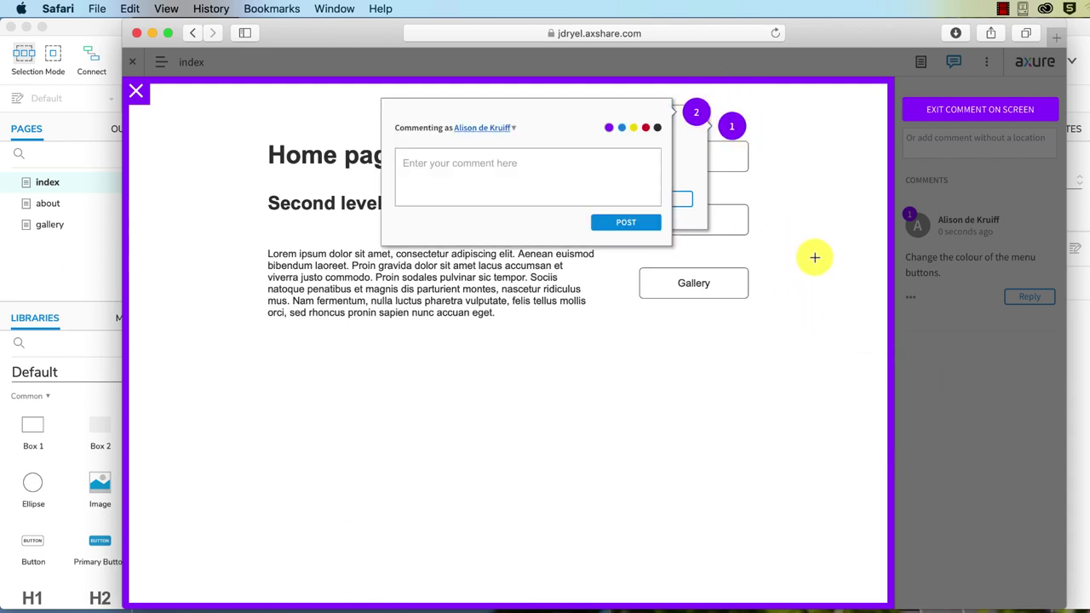
click(823, 340)
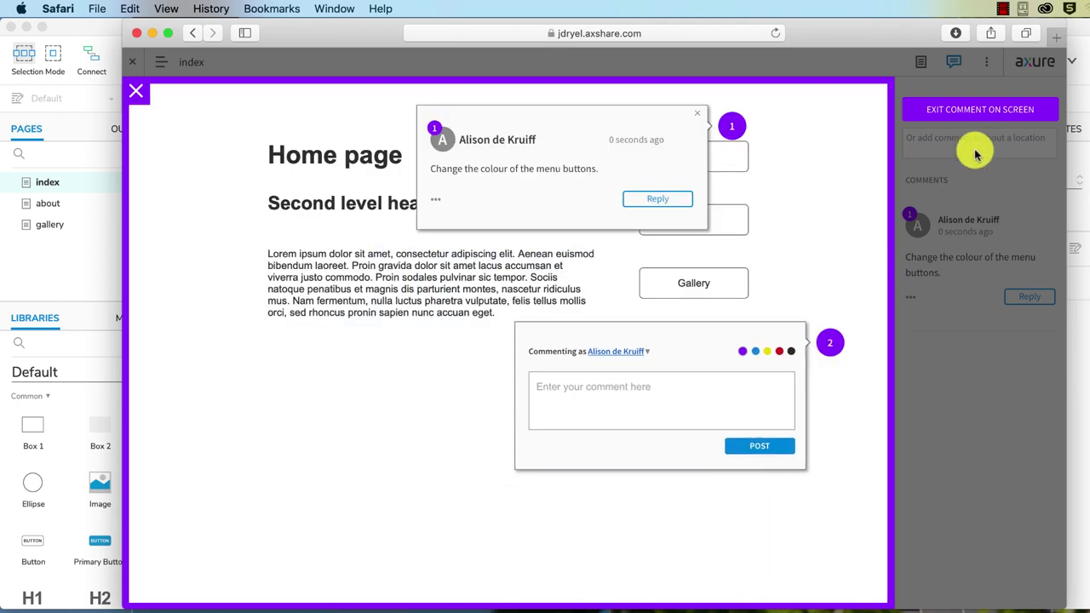
click(960, 106)
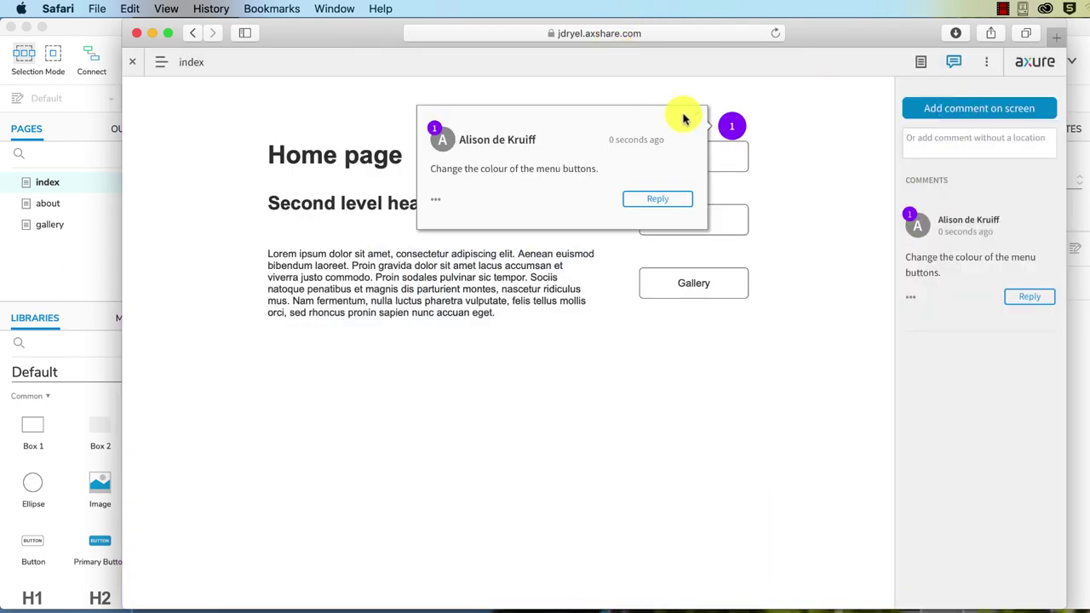
Reposition comment 1's marker onto the Home button's corner.
mouse_move(732, 127)
mouse_down()
mouse_move(730, 139)
mouse_move(480, 139)
mouse_move(579, 122)
mouse_move(548, 119)
mouse_up()
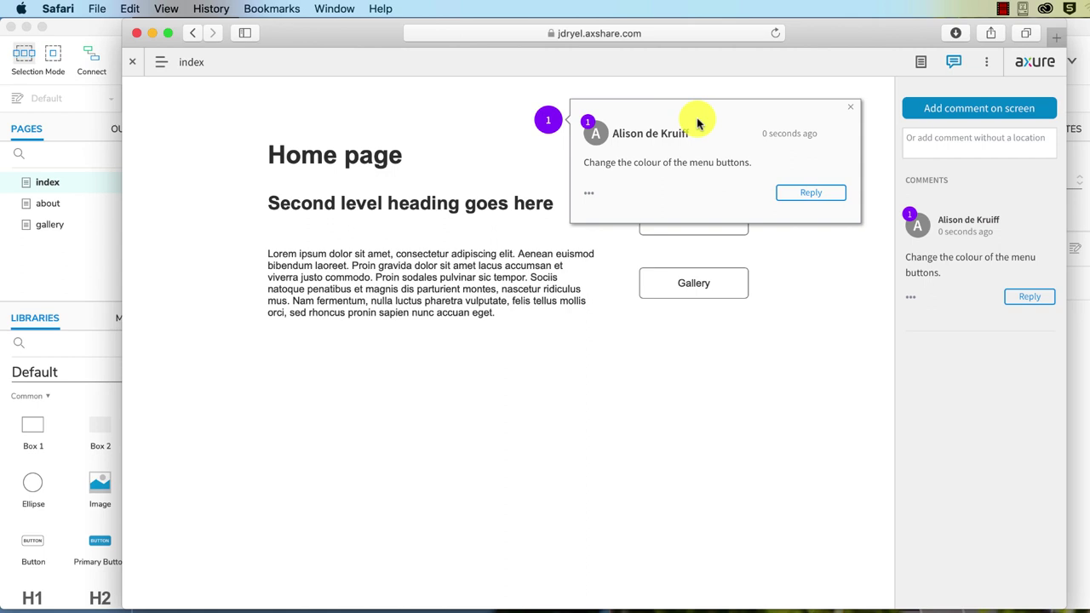
click(852, 111)
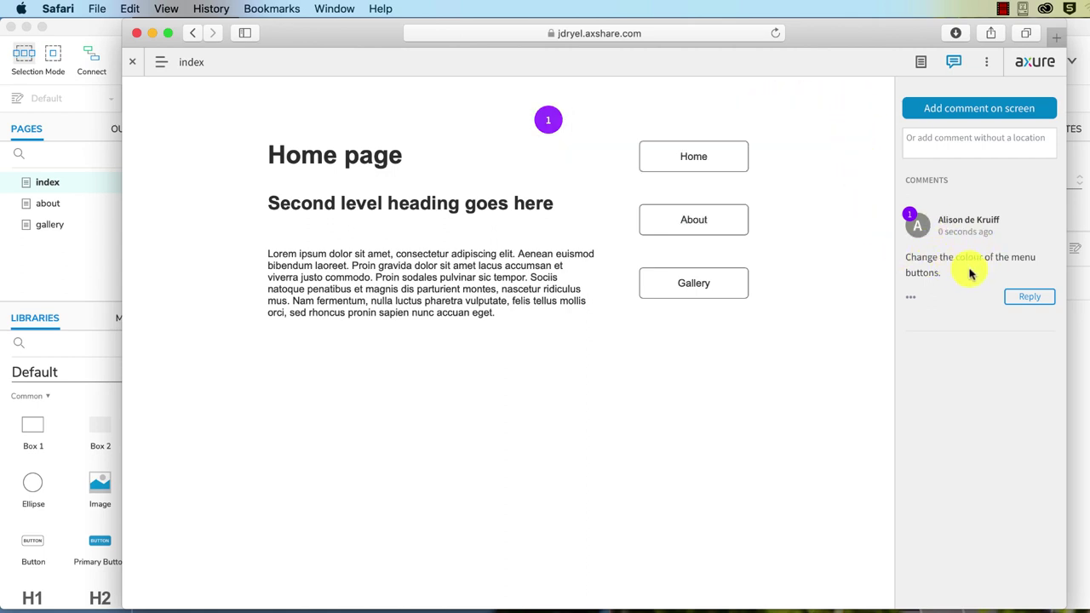
mouse_move(550, 119)
mouse_down()
mouse_move(621, 112)
mouse_move(766, 137)
mouse_up()
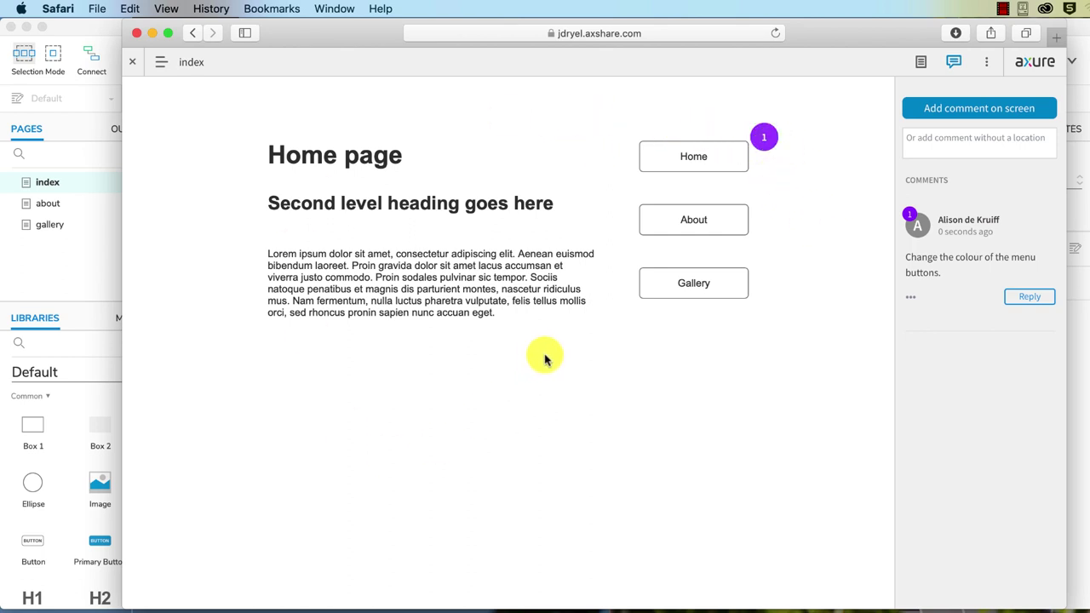
Post an unpinned comment reading 'Add a sticky header.'.
click(956, 137)
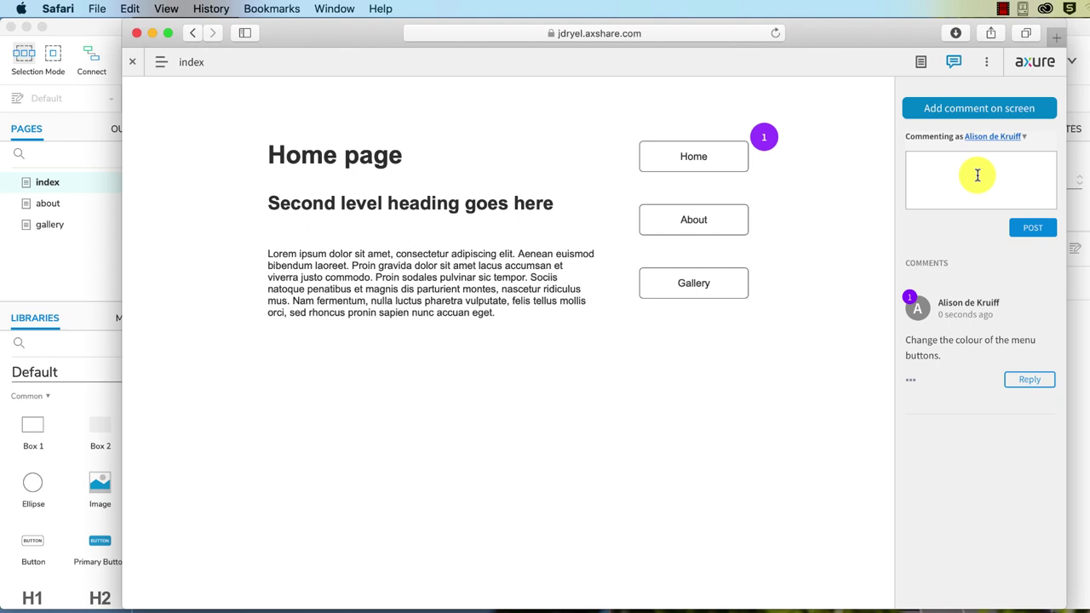
text(Add a sticky header.)
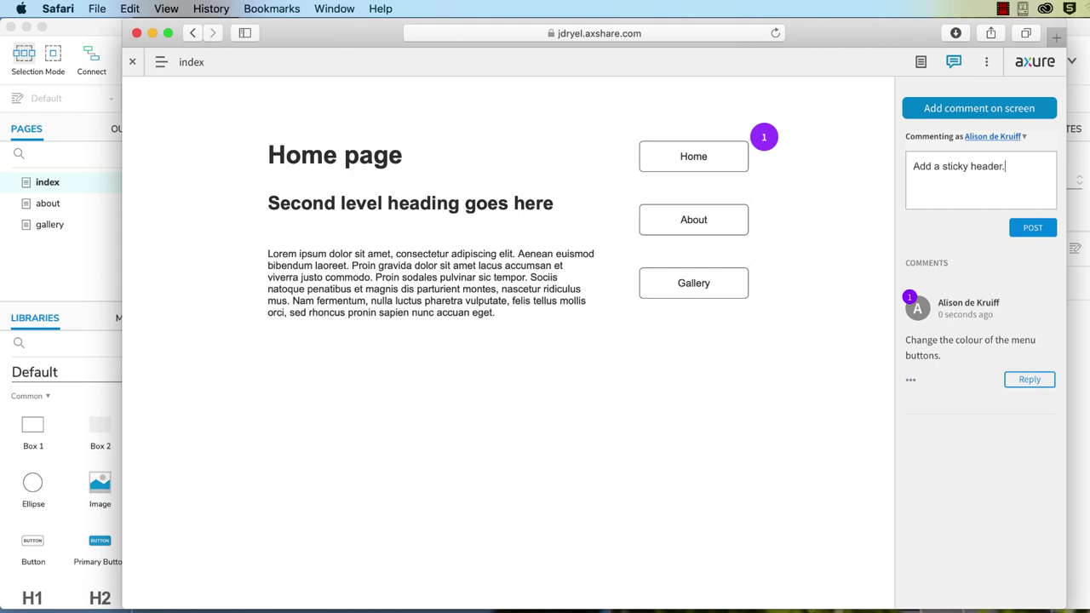
click(1035, 229)
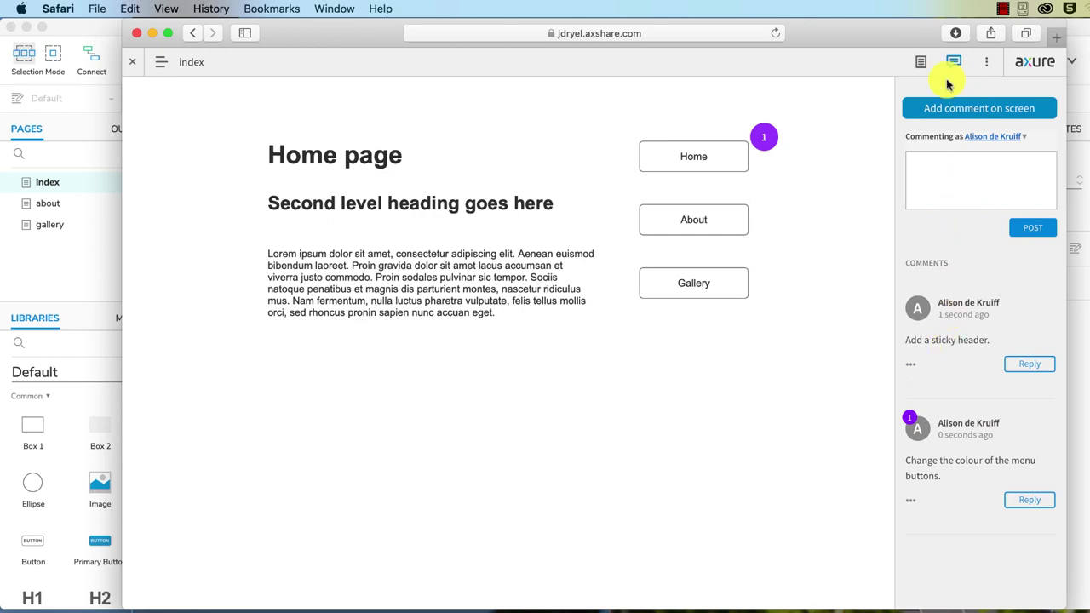
Show the Notes panel, toggle Show Comments and Scale to Width, then restore Default Scale.
click(921, 62)
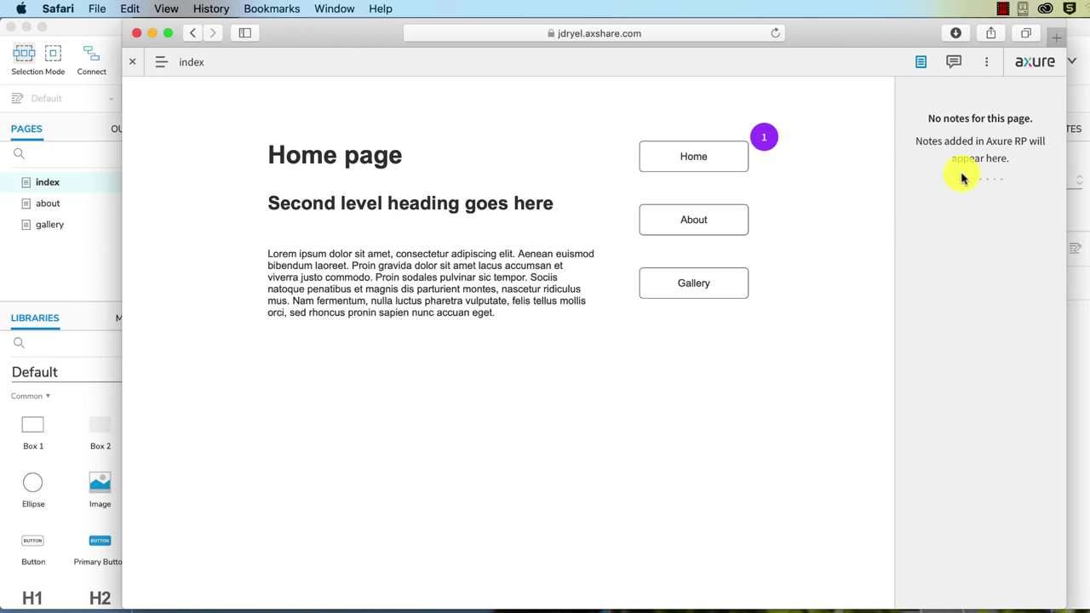
click(988, 66)
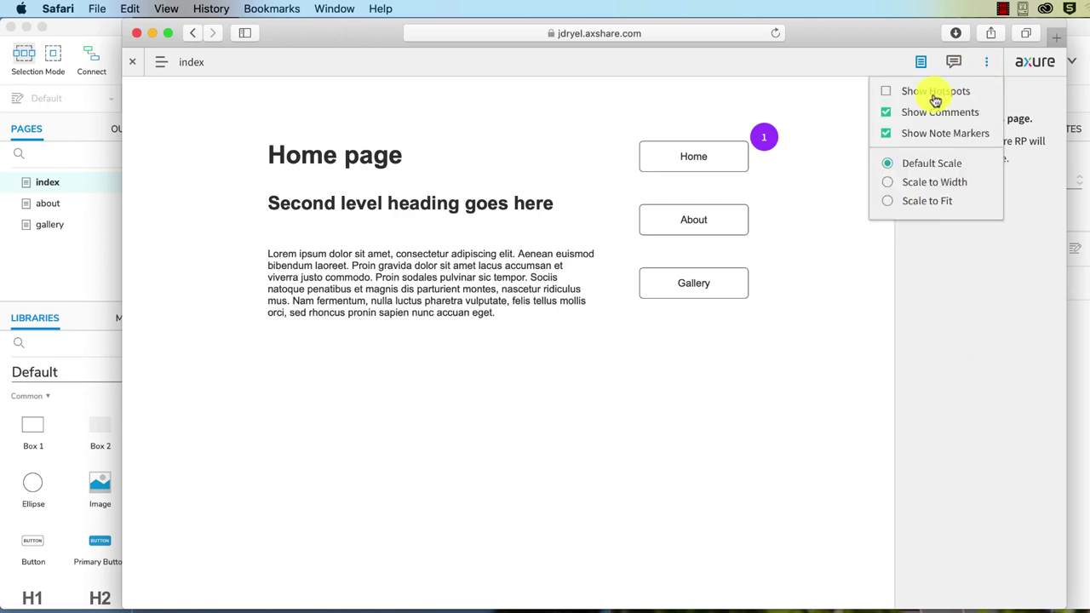
click(888, 115)
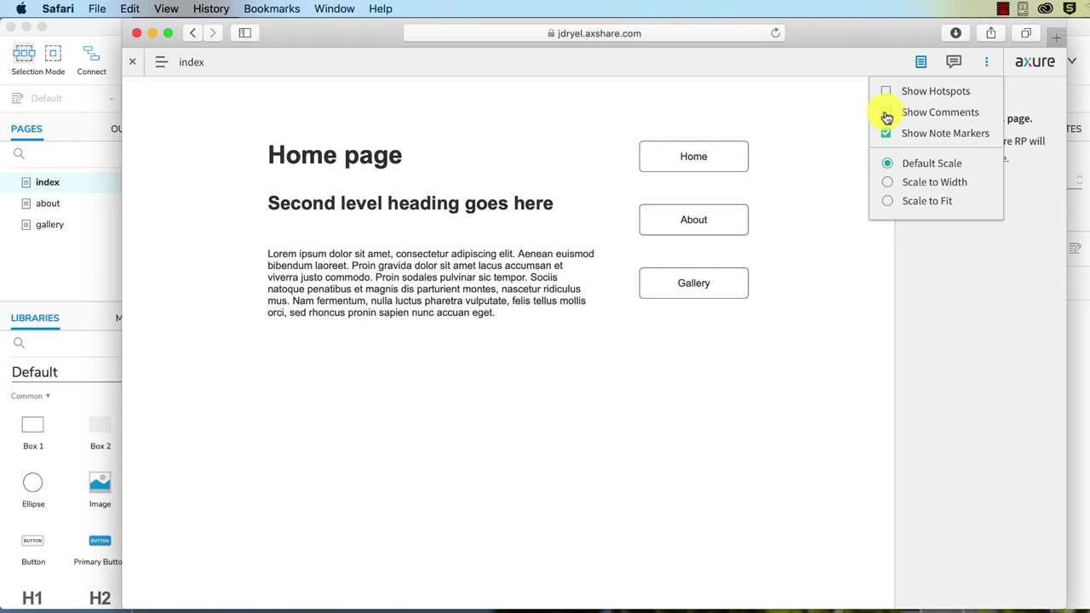
click(888, 116)
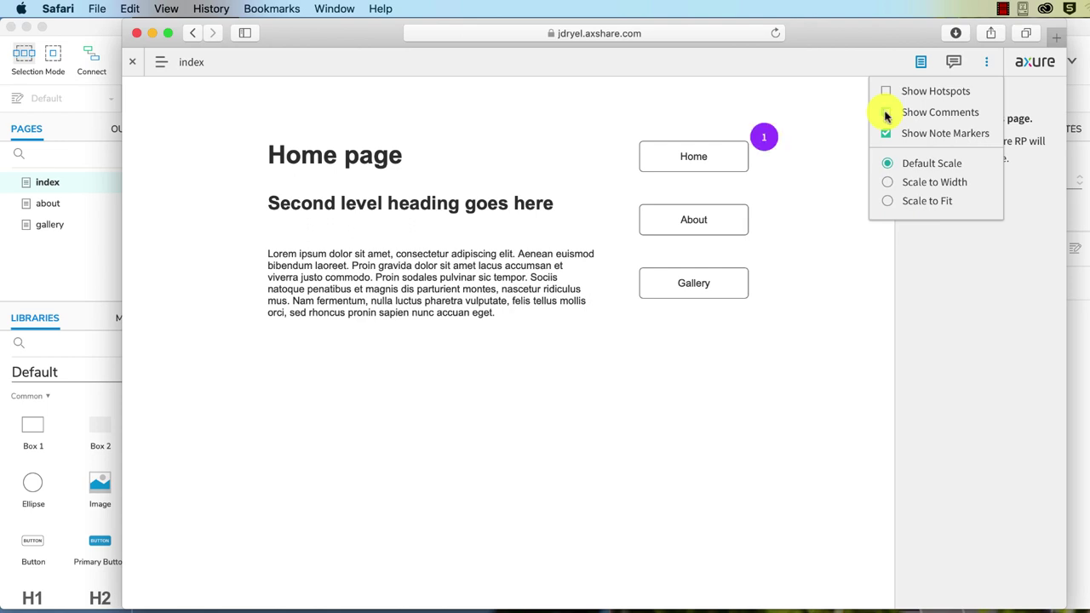
click(887, 188)
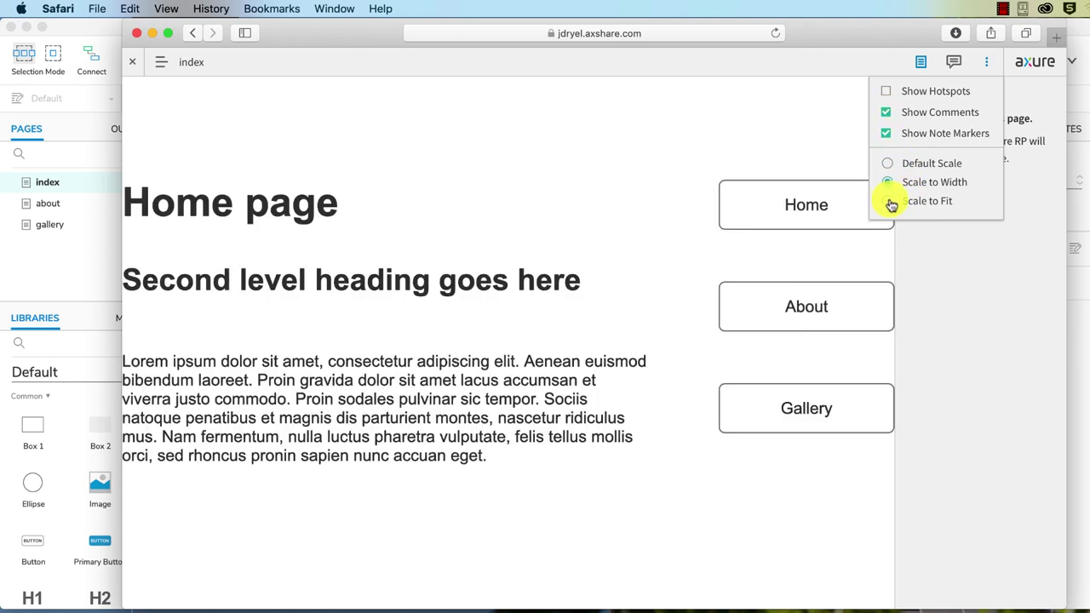
click(885, 163)
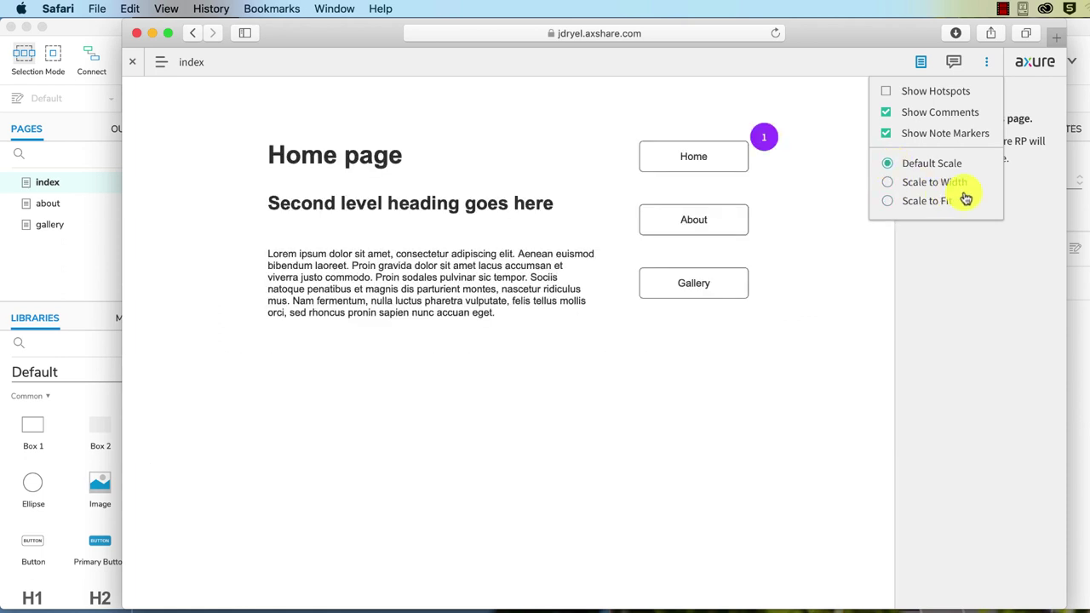
click(1036, 331)
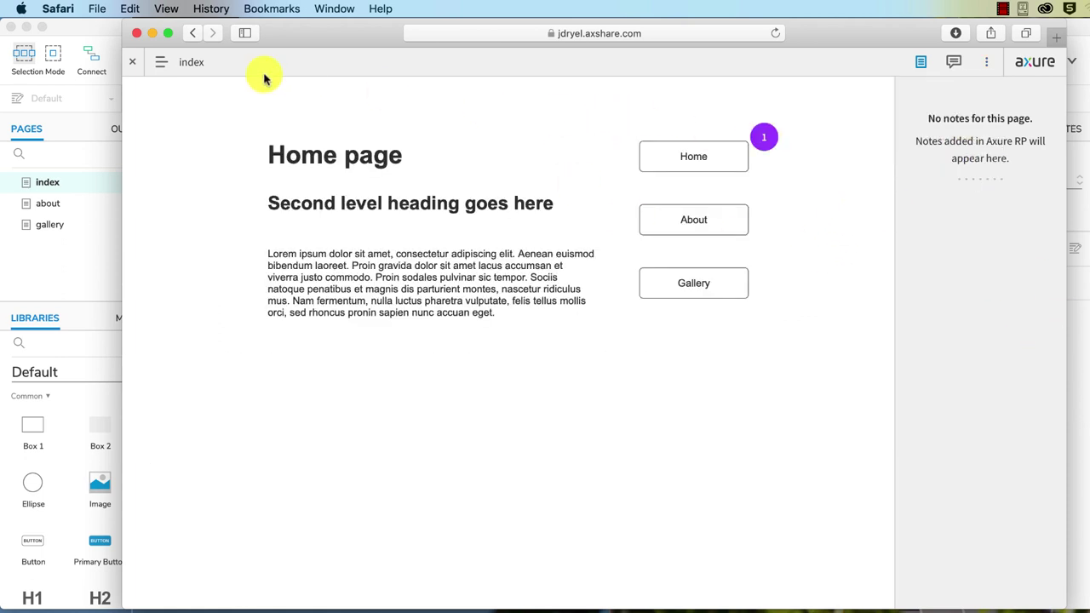
click(161, 62)
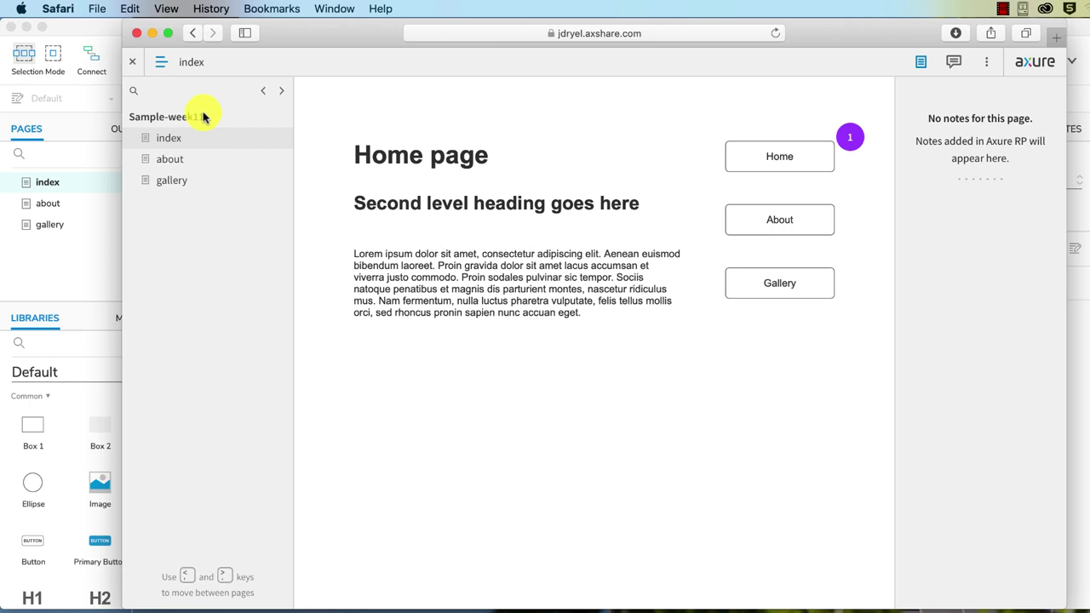
click(176, 160)
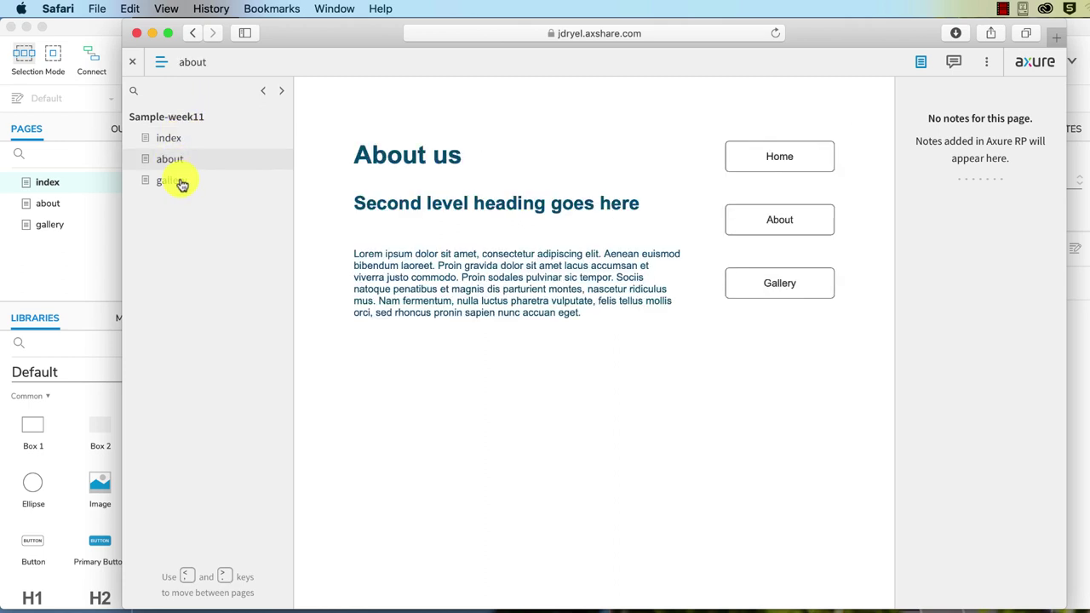
click(180, 183)
click(174, 139)
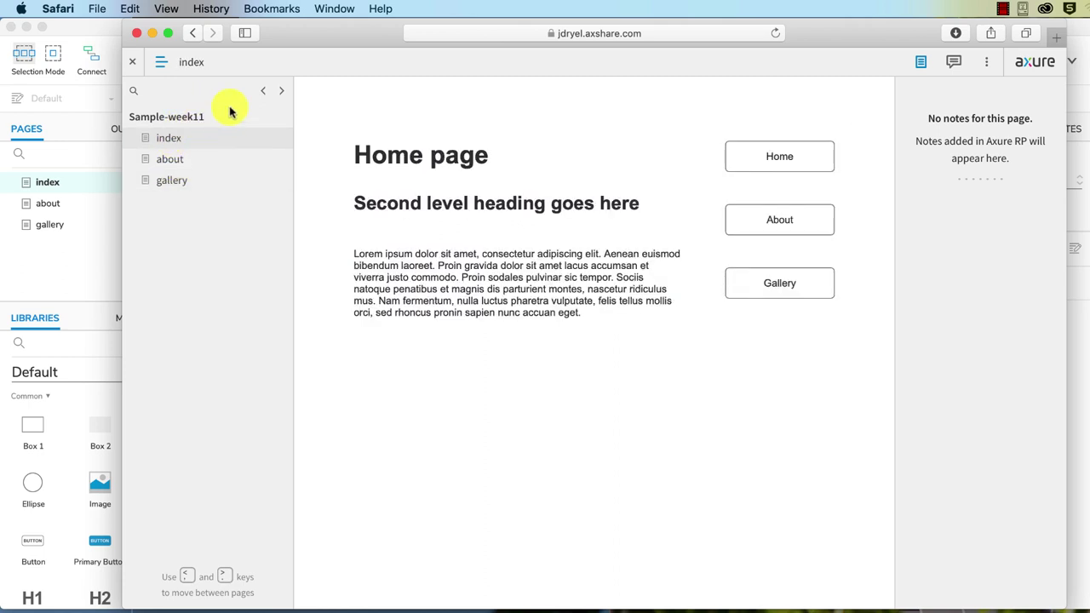
click(161, 62)
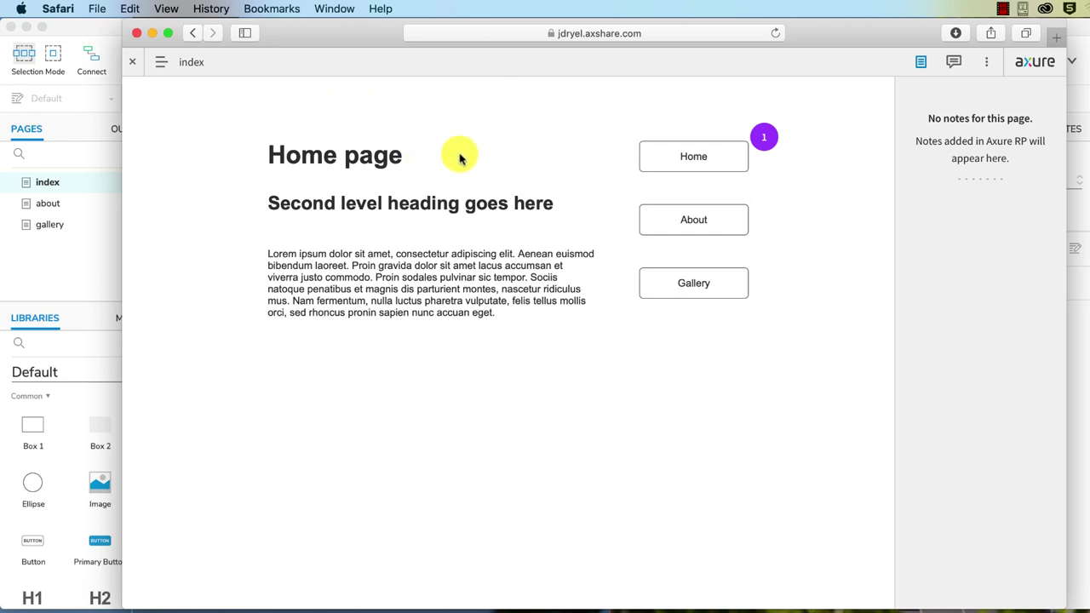
Replace the URL path after the domain with index.html and load the standalone page.
click(591, 38)
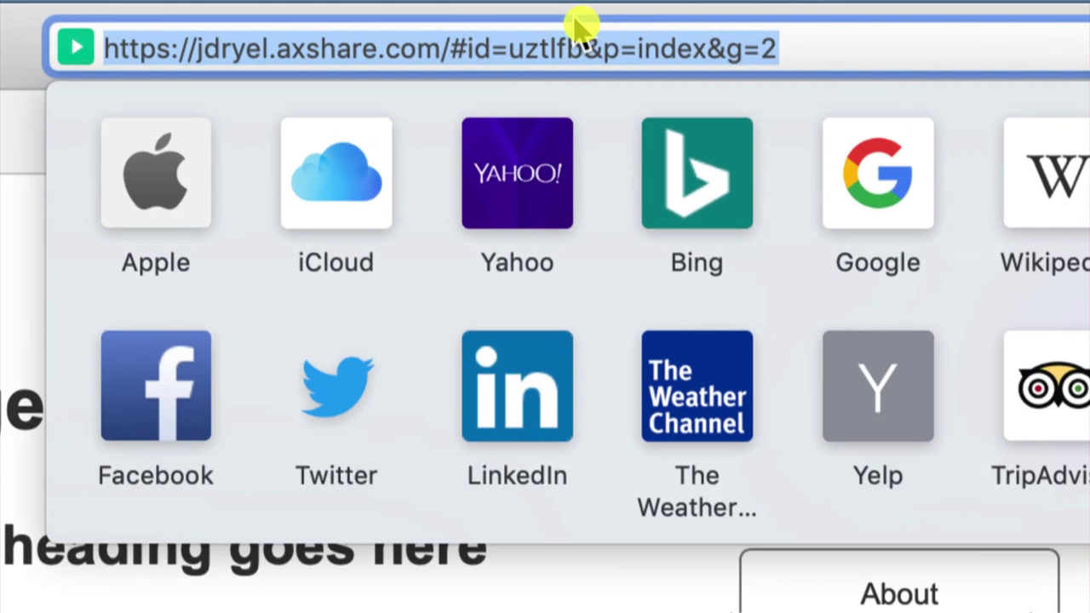
click(576, 34)
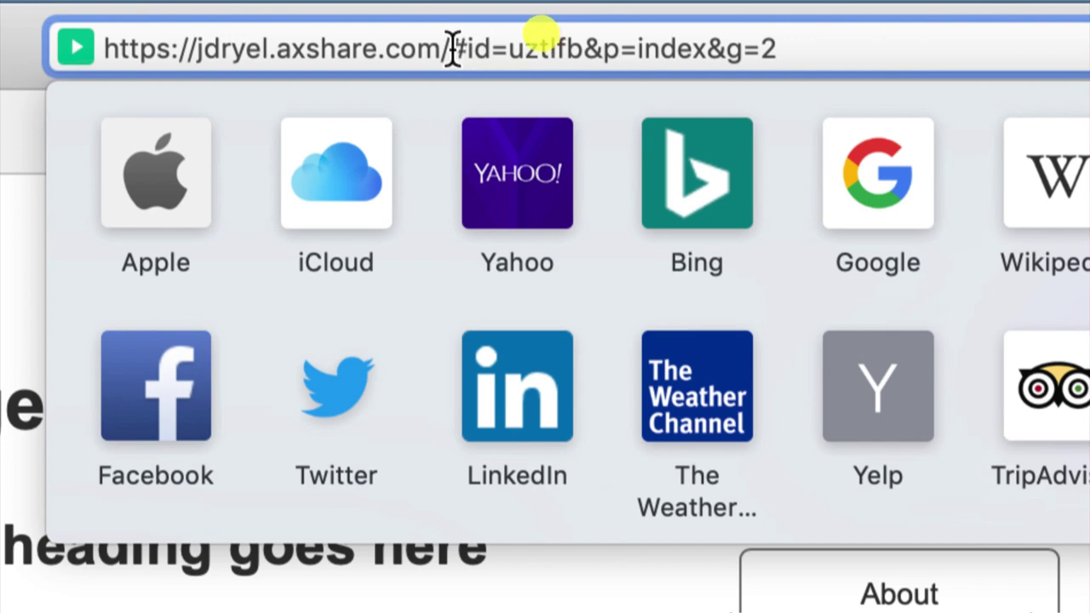
drag(450, 51, 1022, 69)
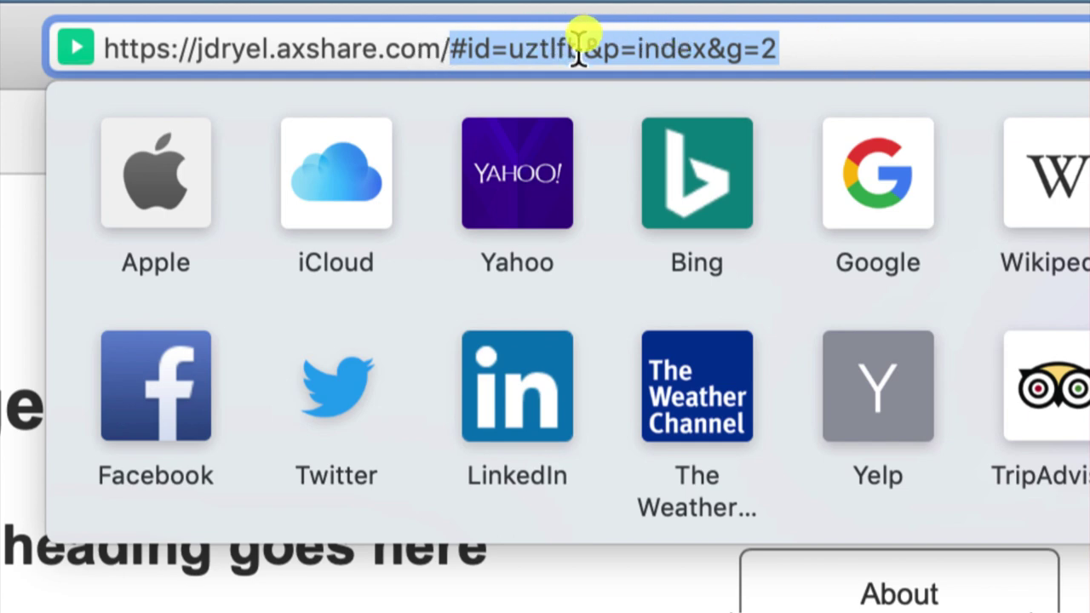
text(index.html)
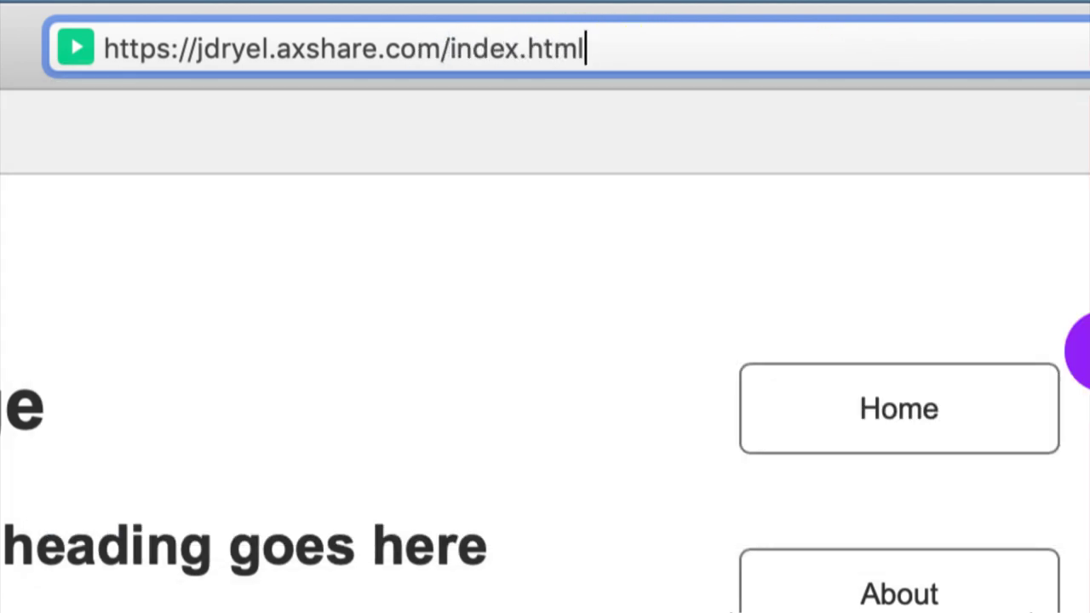
key(Return)
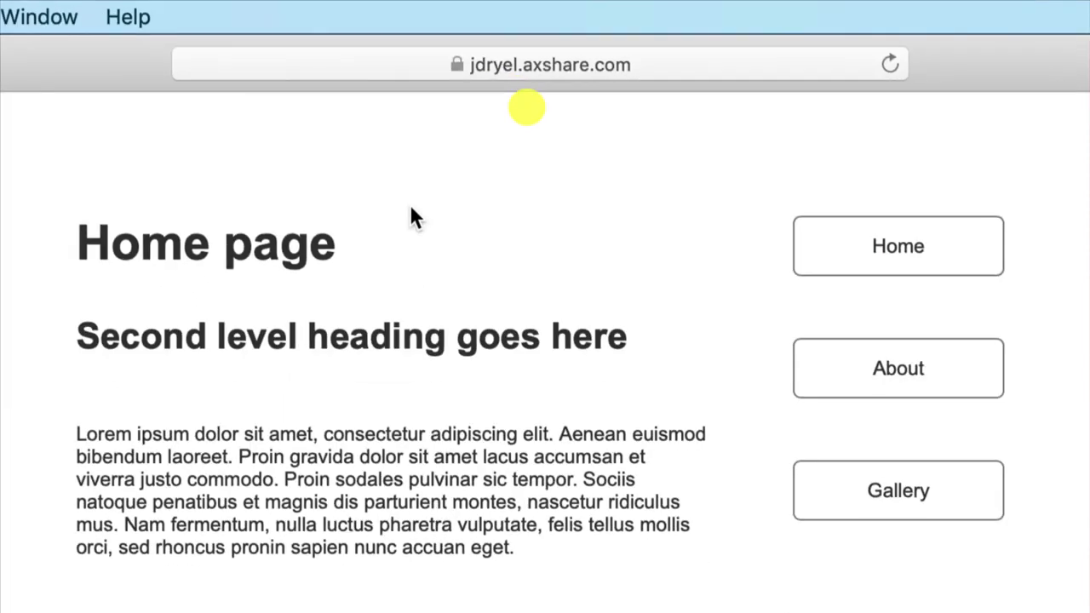
click(918, 385)
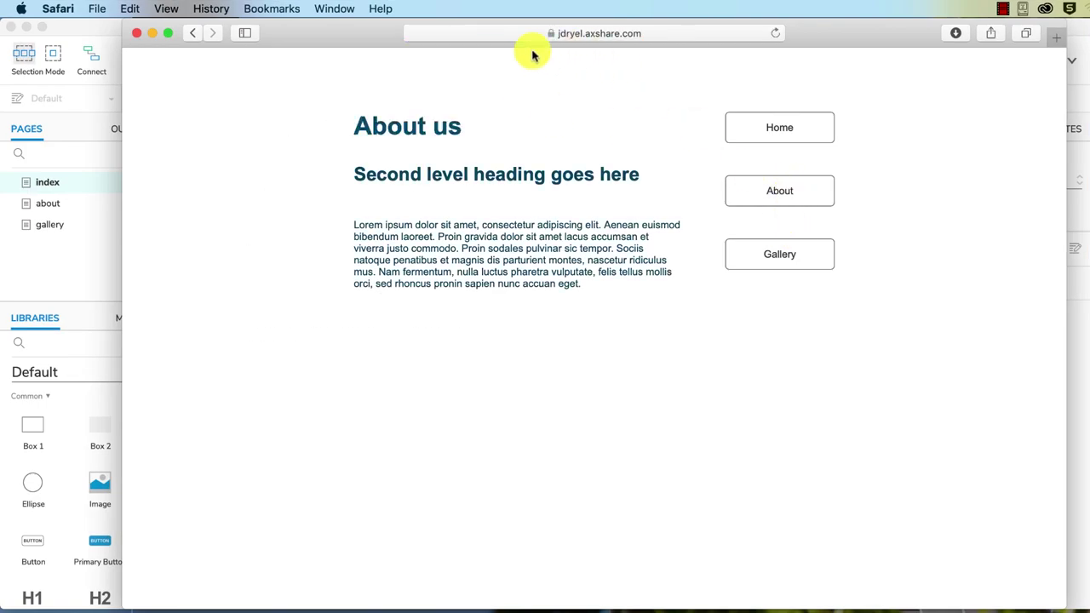
click(791, 252)
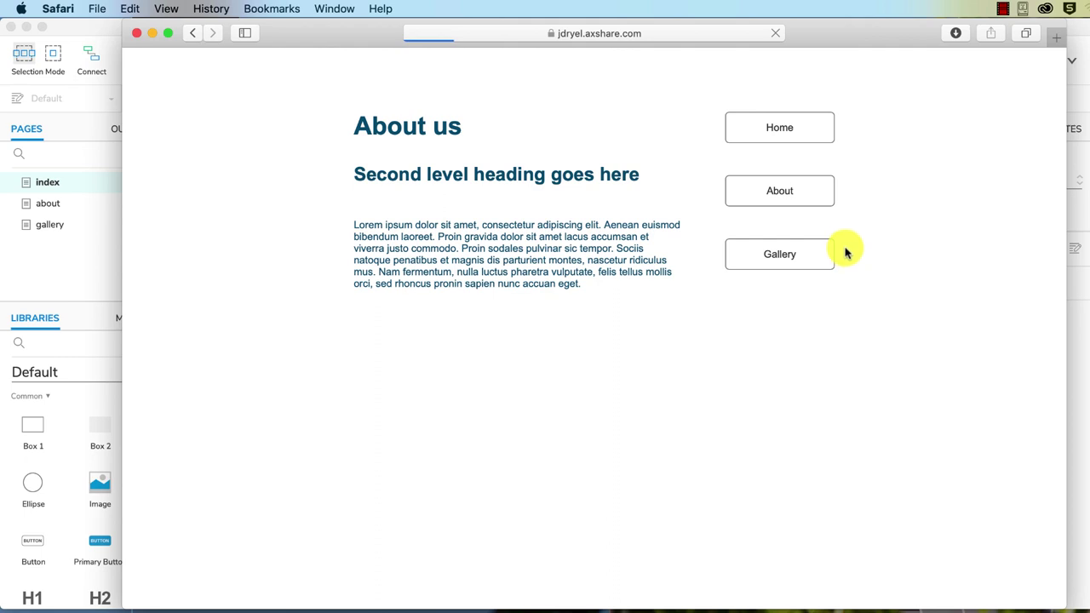
click(786, 129)
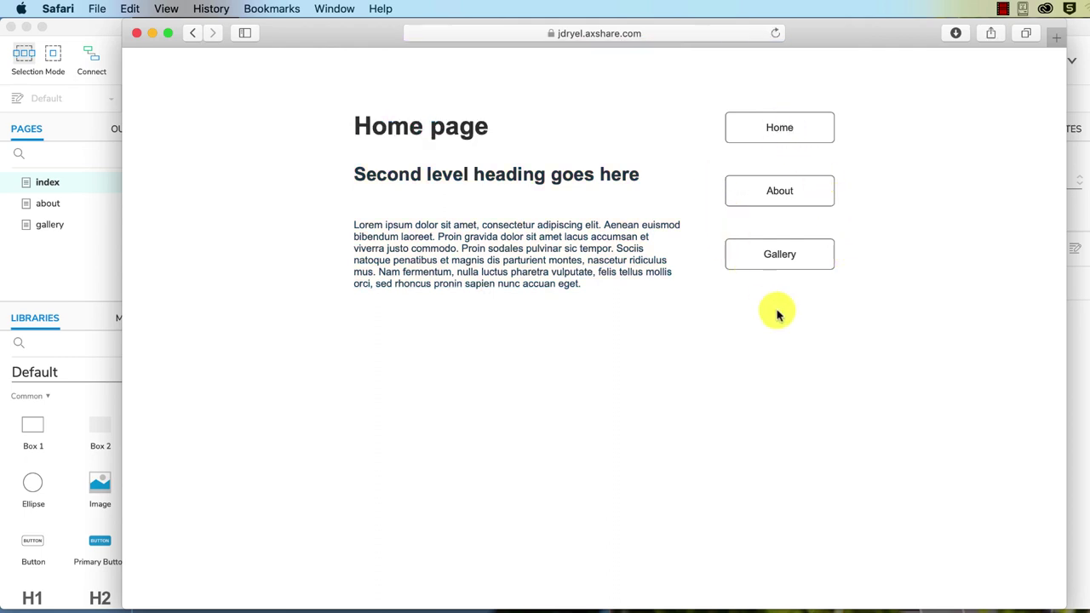